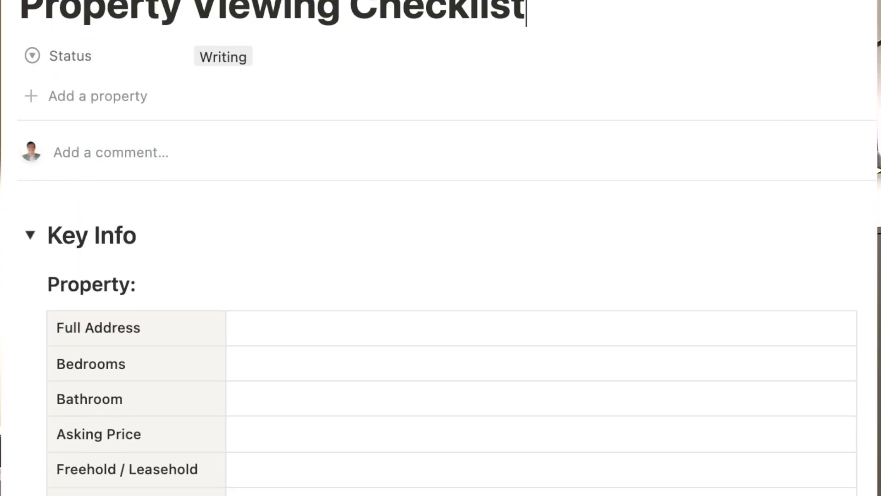
- Open the Add New SOP page from the Sourcing SOPs dashboard to start a fresh template entry
scroll(441, 248, "down", 3)
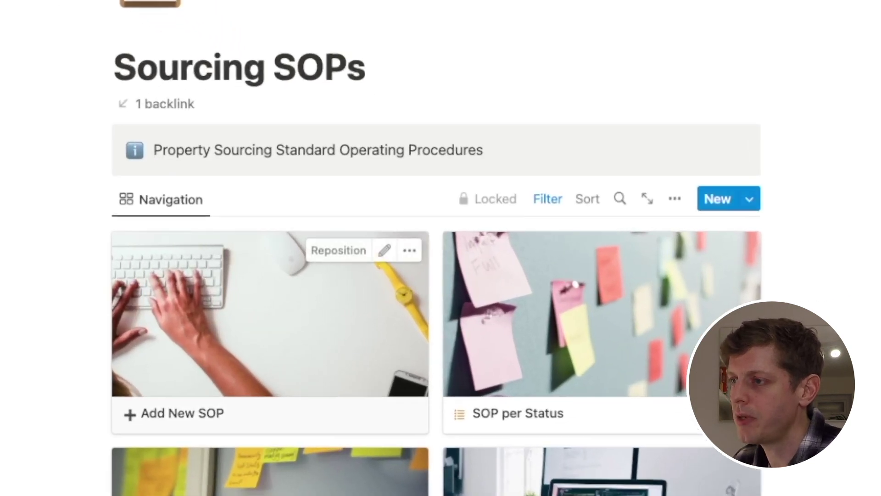
left_click(182, 412)
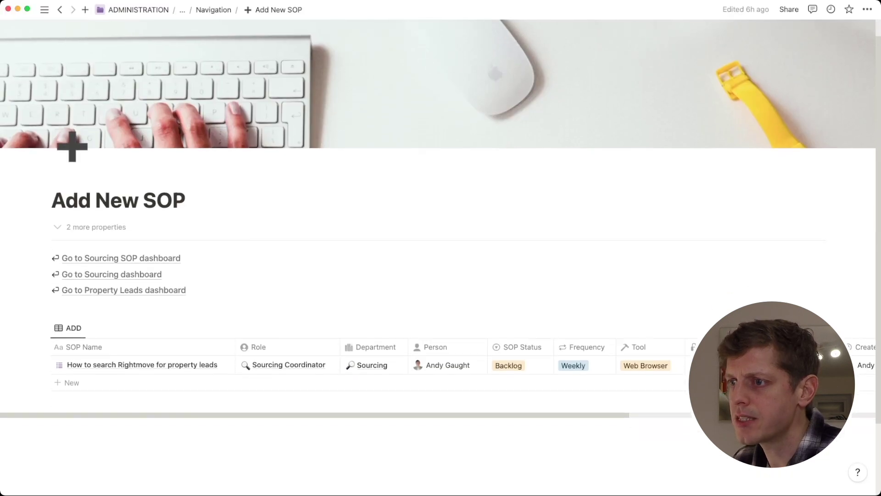
scroll(138, 306, "down", 1)
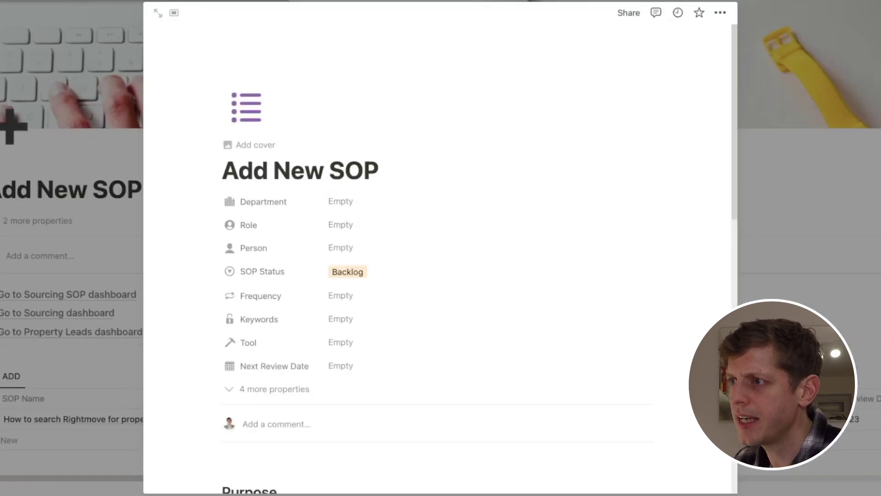
scroll(441, 230, "down", 10)
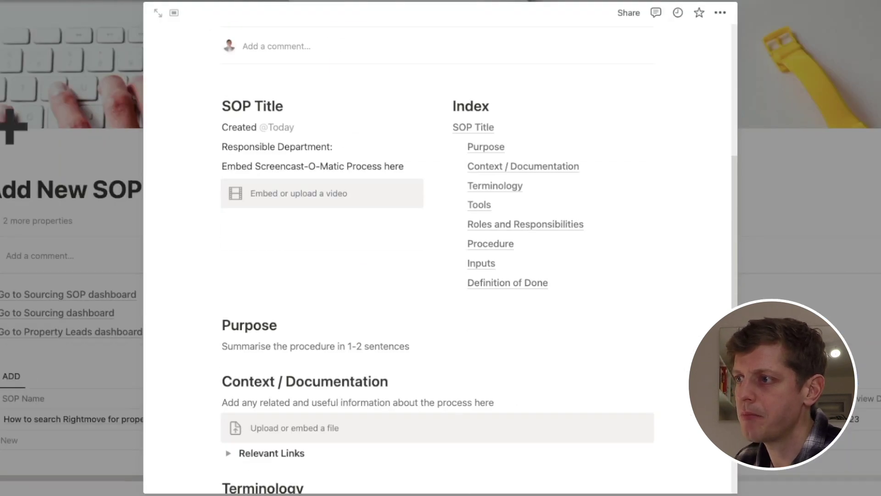
scroll(441, 248, "up", 10)
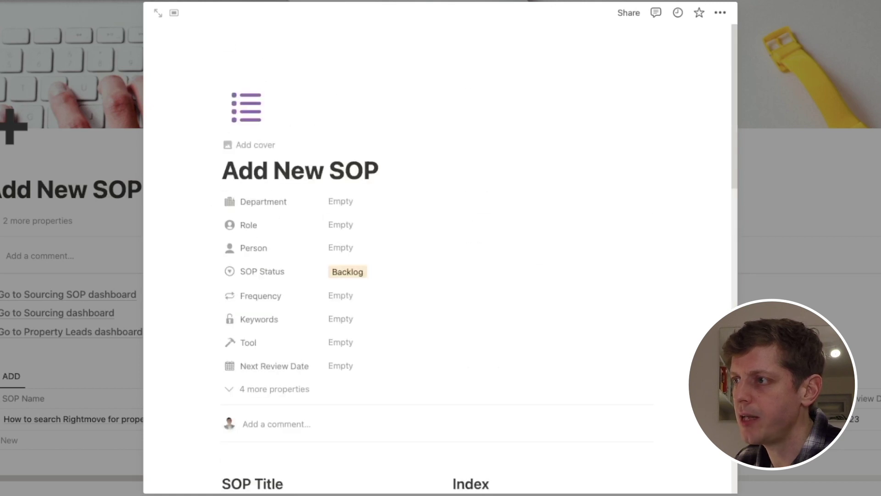
- Check the Department and Role properties, then title the SOP 'How to Stack a Property Deal'
left_click(349, 201)
key("Escape")
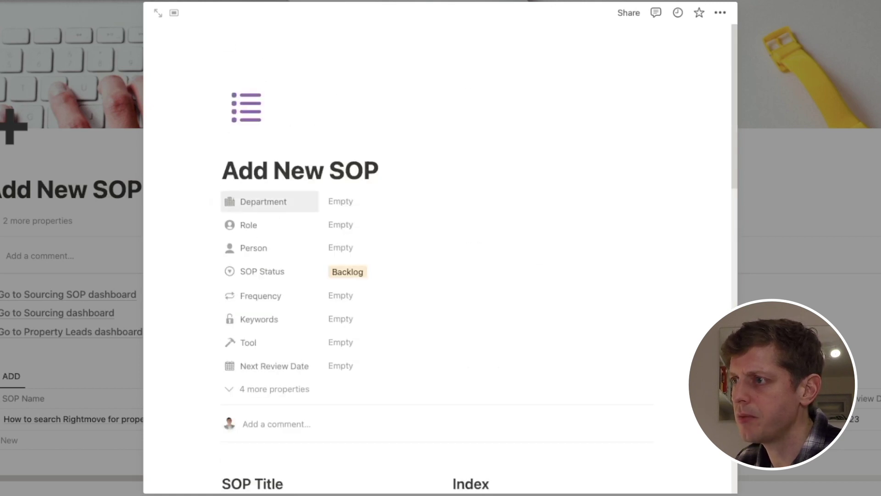
left_click(342, 225)
key("Escape")
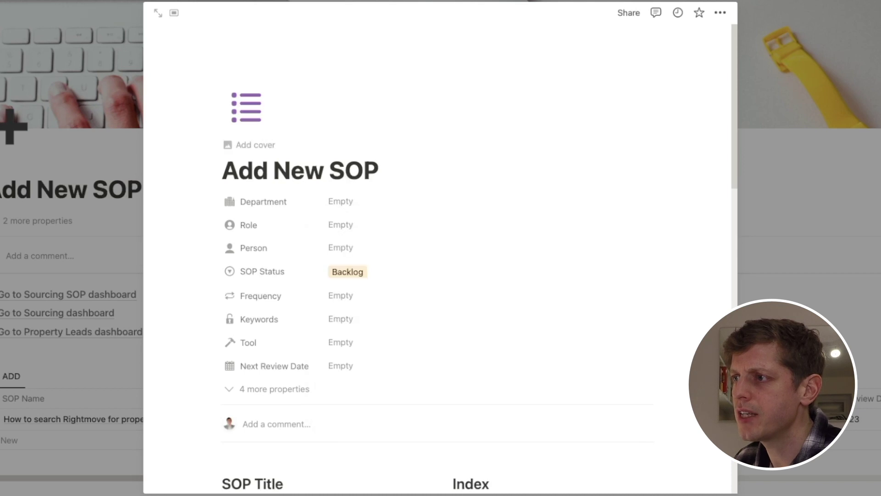
left_click_drag(378, 170, 223, 169)
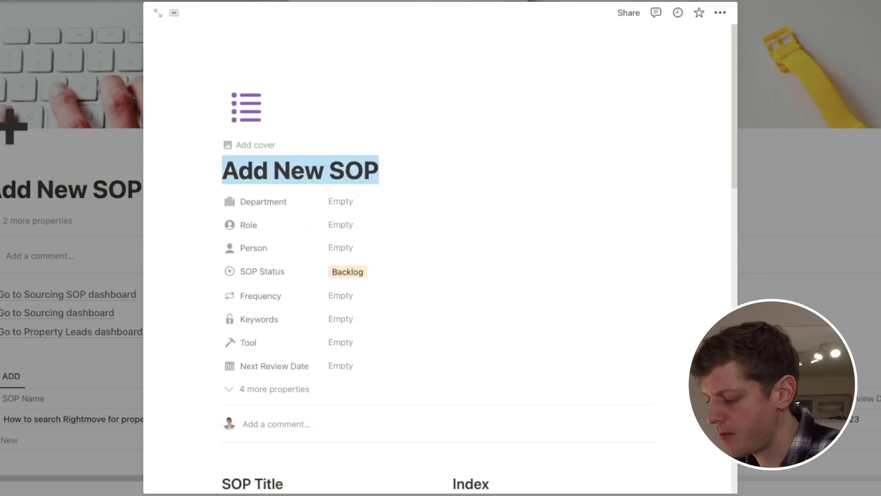
type("How to ")
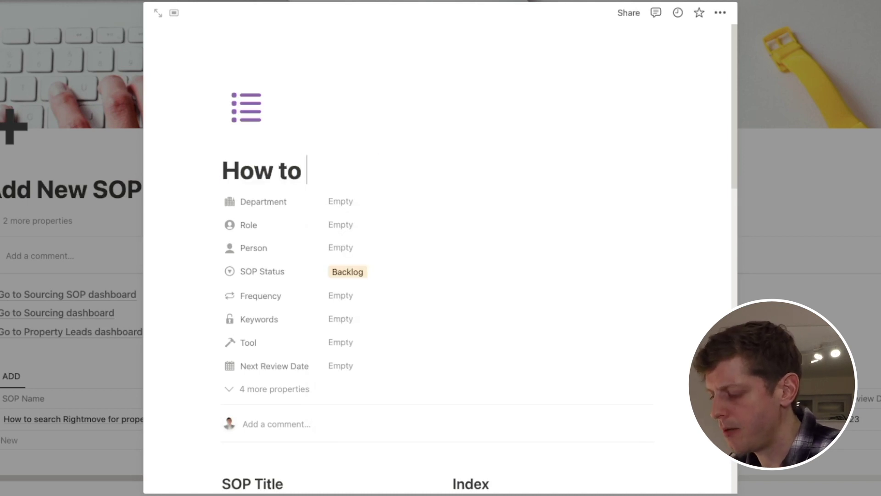
type("Stack a Proper")
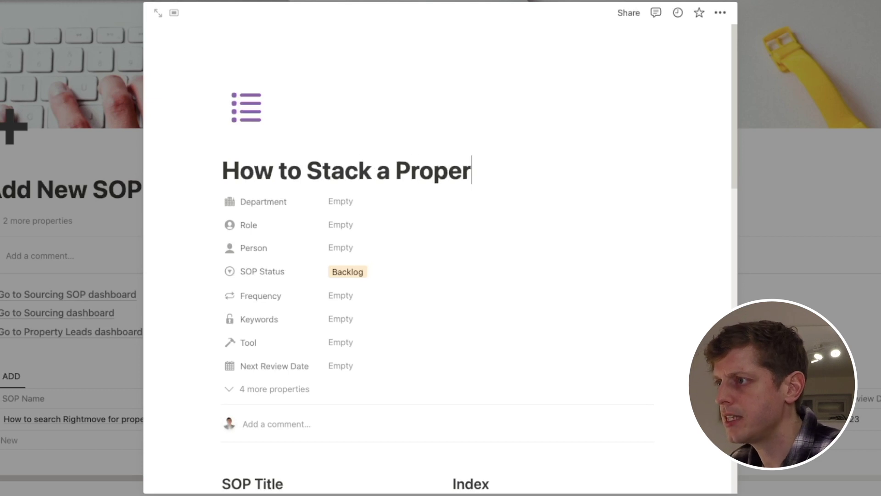
type("ty Deal")
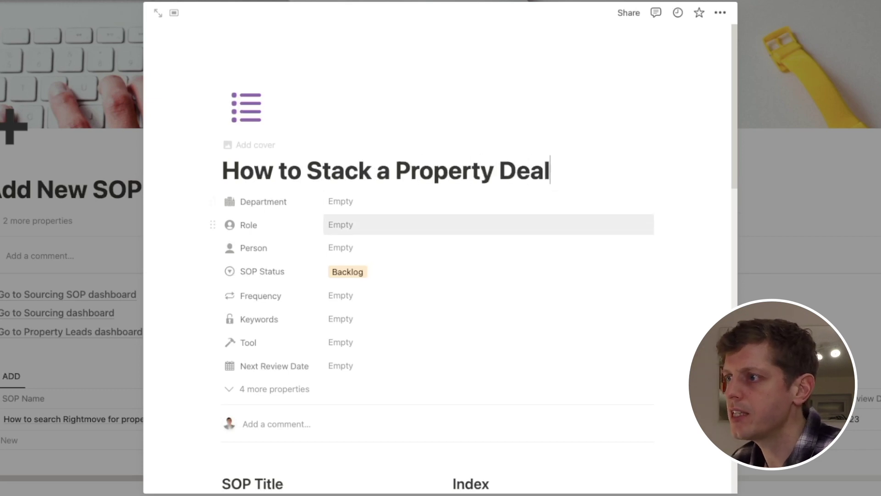
- Link the Sourcing Manager role and keep the SOP Status as Backlog
left_click(341, 225)
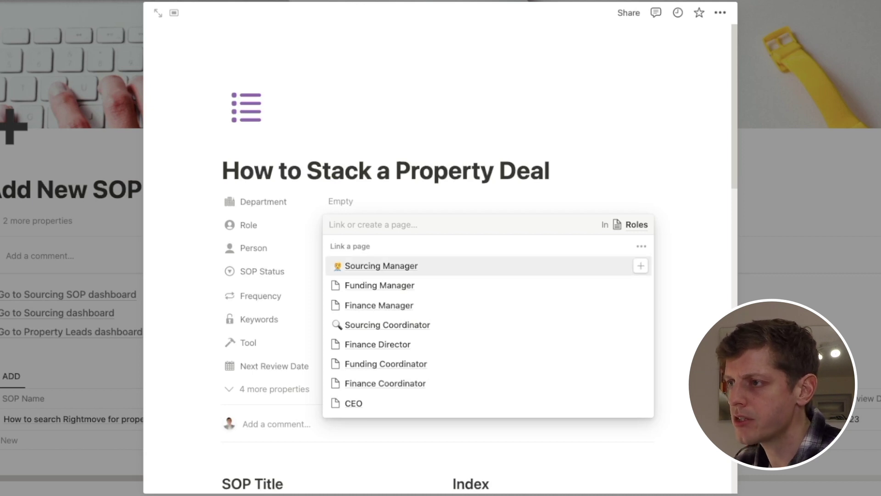
key("Return")
key("Escape")
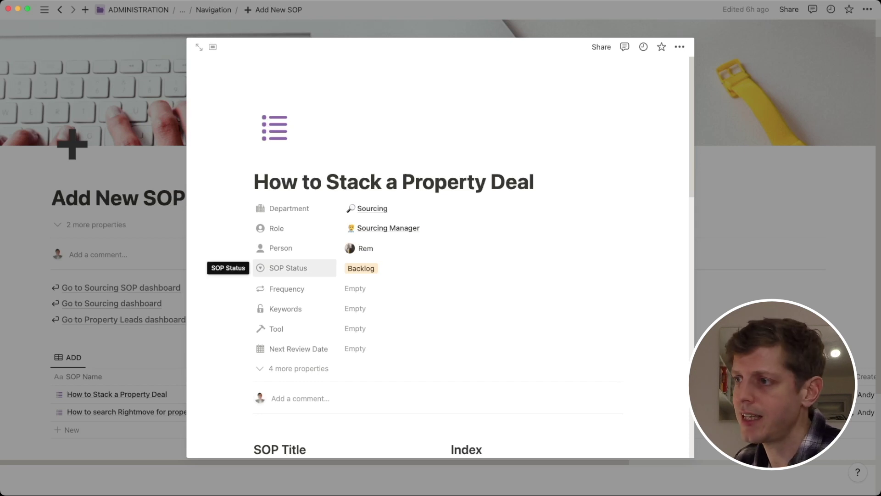
left_click(414, 269)
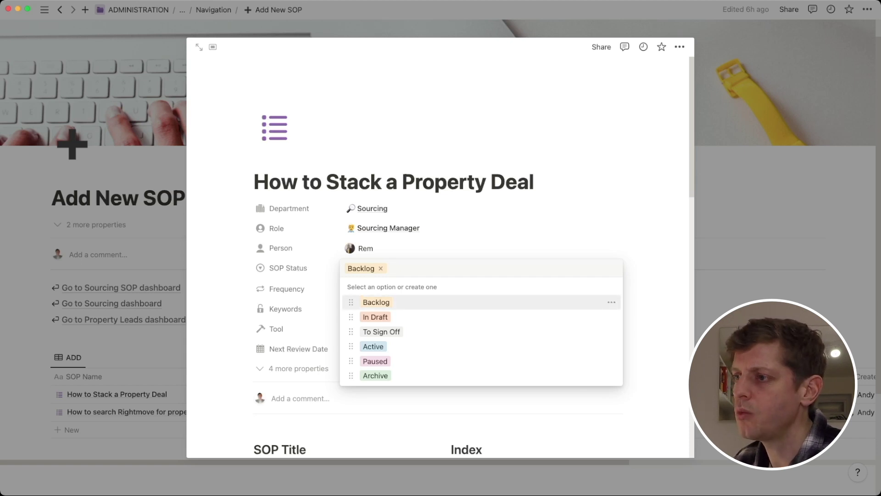
key("Down")
key("Up")
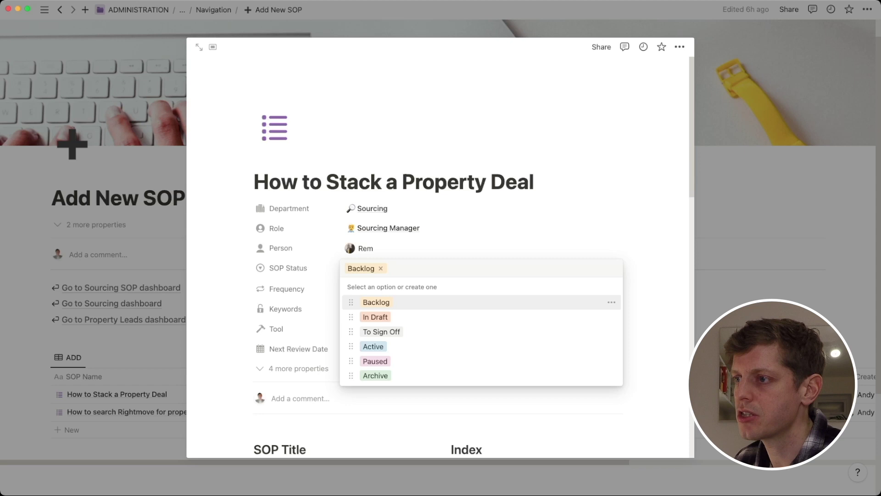
key("Tab")
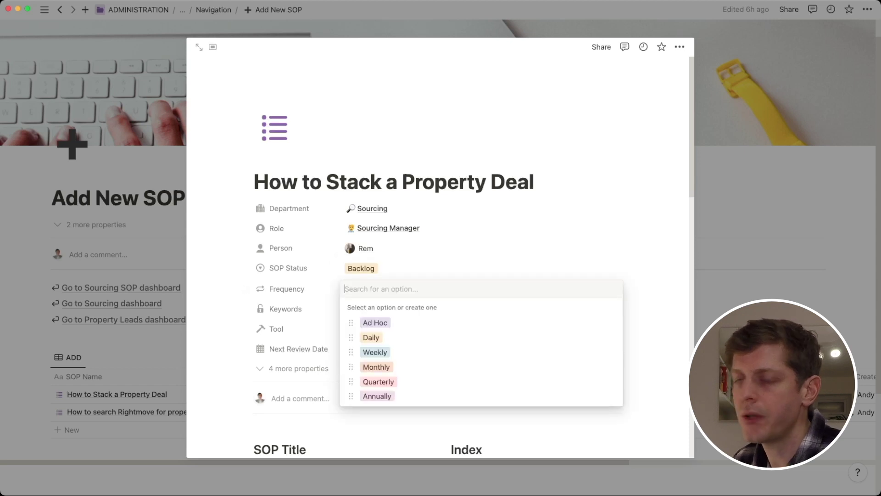
- Set Frequency to Weekly and add the keywords Due Diligence and a new Deal Analysis
key("Down")
key("Down")
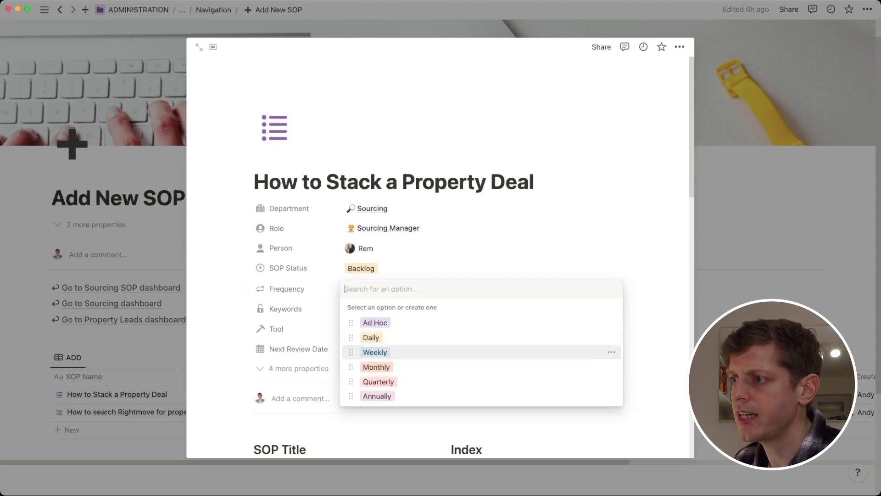
key("Tab")
key("Up")
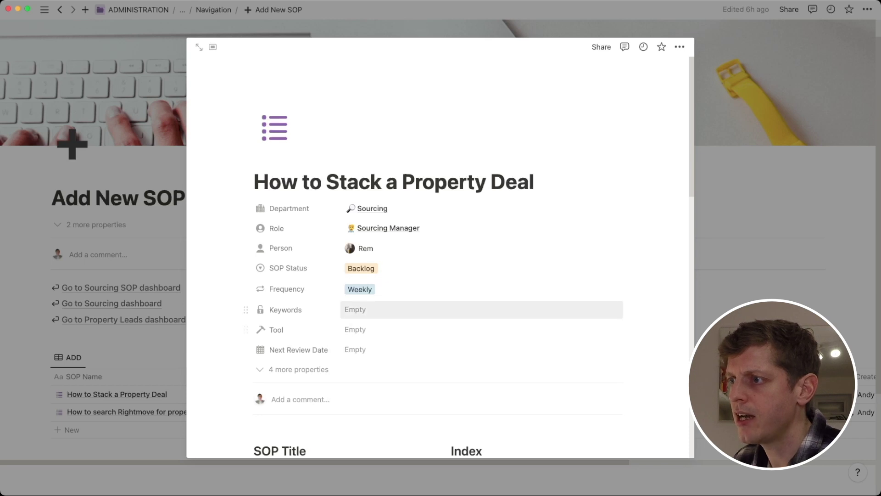
key("Return")
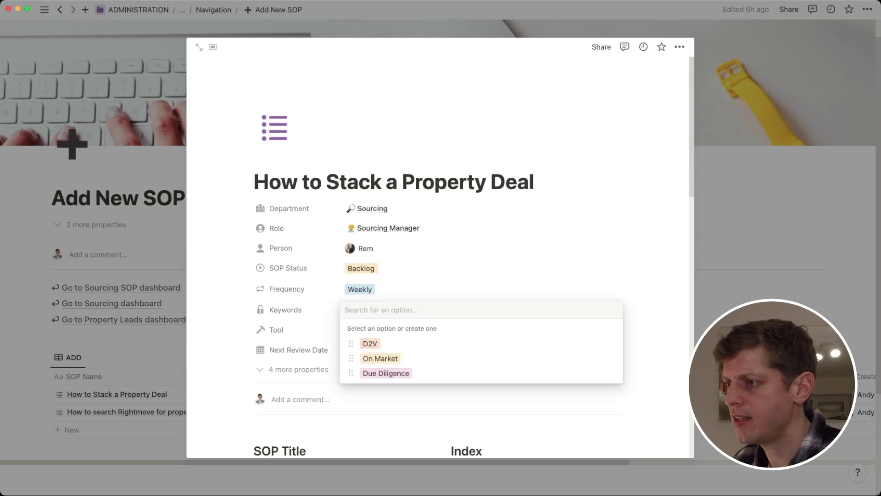
key("Up")
key("Return")
key("Up")
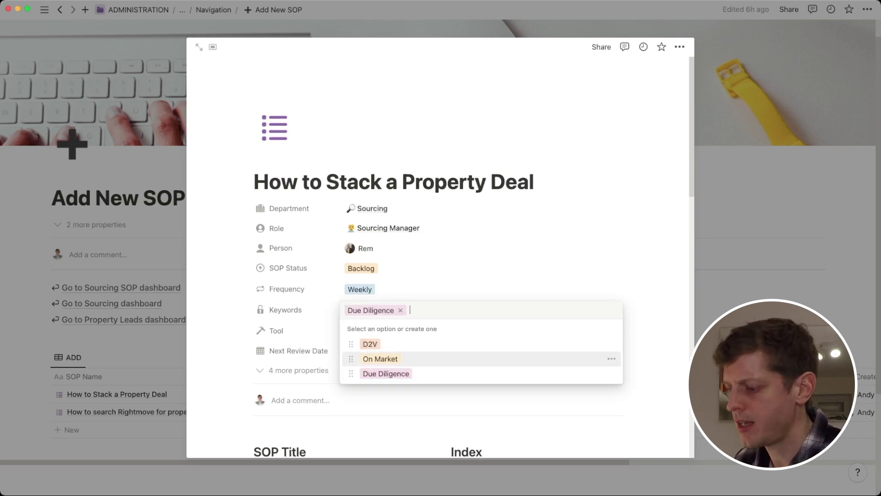
type("Deal Analysis")
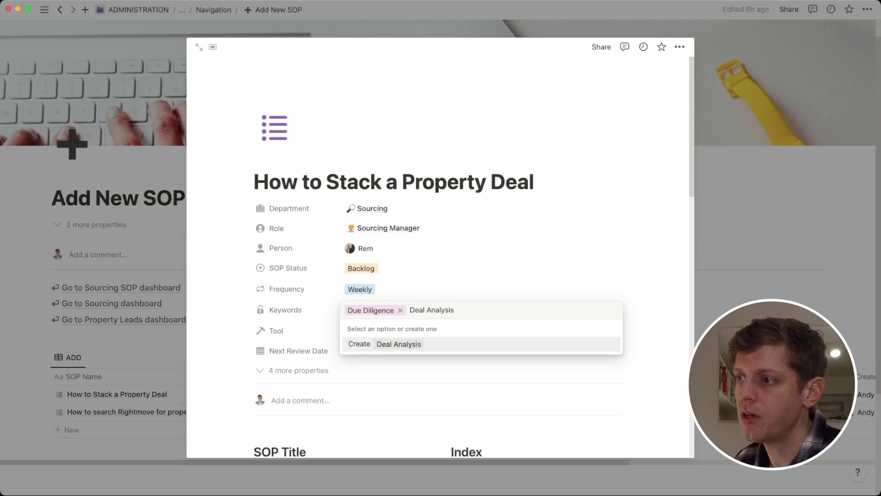
key("Return")
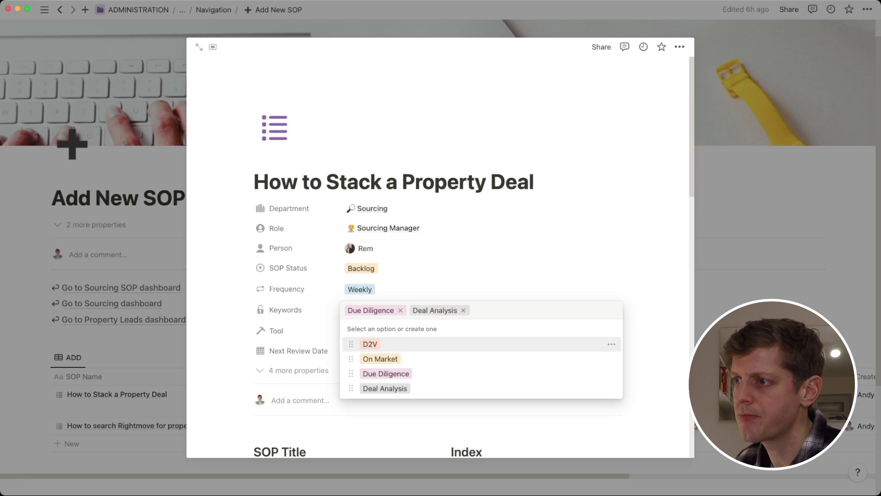
key("Escape")
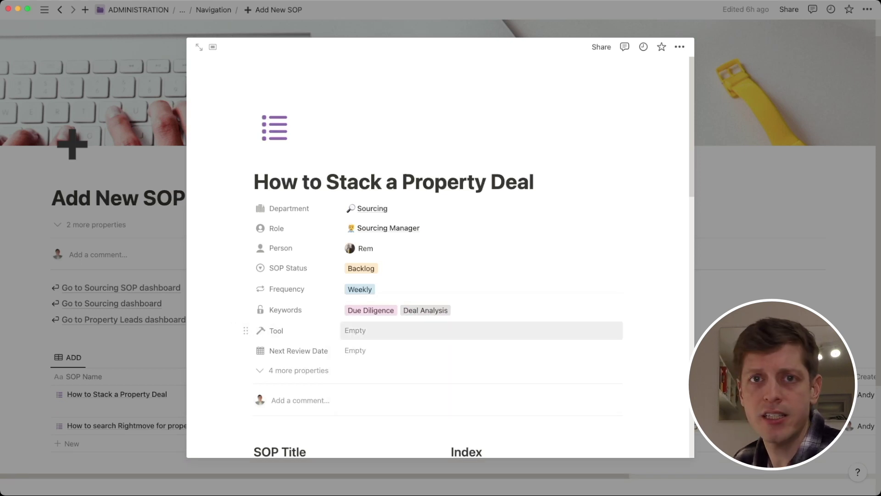
- Create and add 'Spreadsheet' as the SOP's Tool
left_click(413, 331)
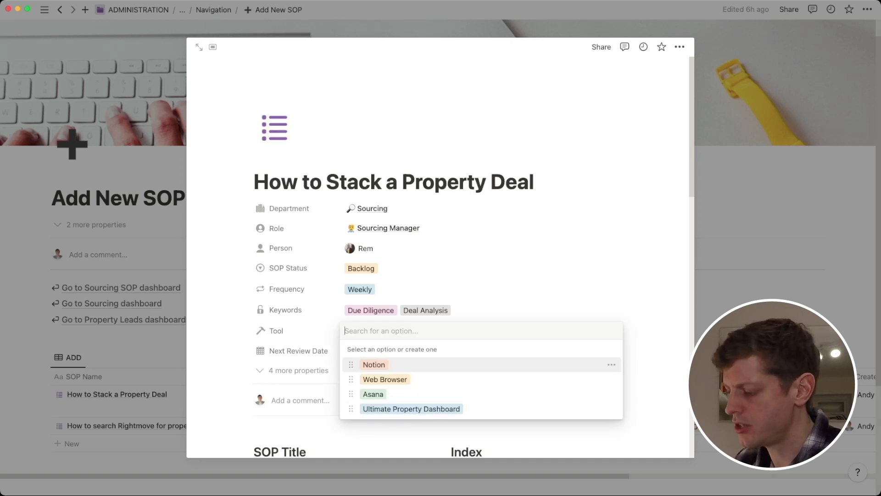
type("Spreadsheet")
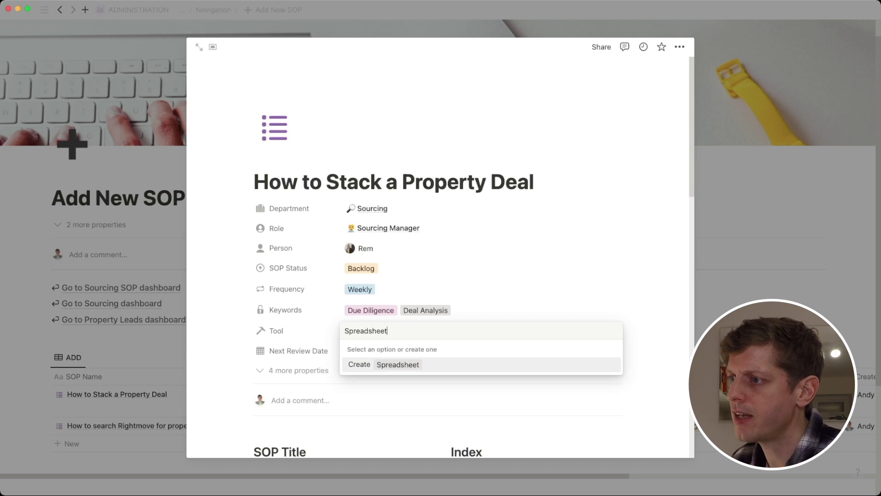
key("Return")
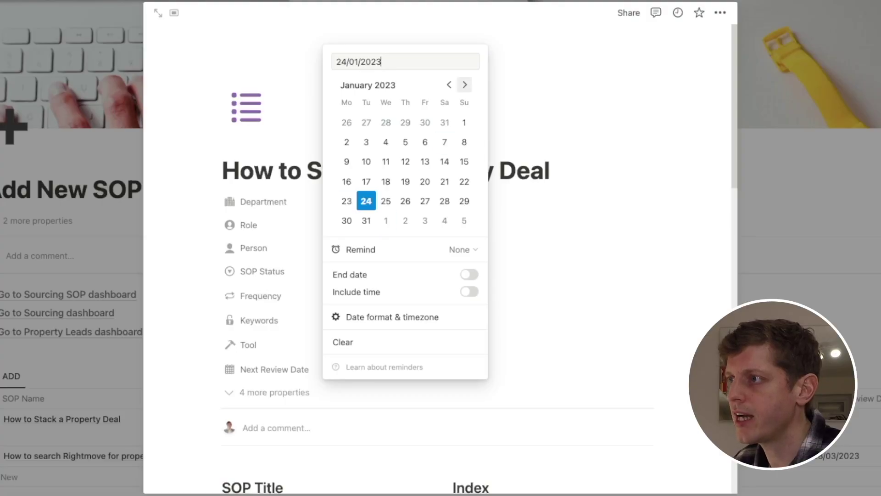
- Set the Next Review Date to 18 April 2023
left_click(464, 85)
left_click(464, 84)
left_click(464, 84)
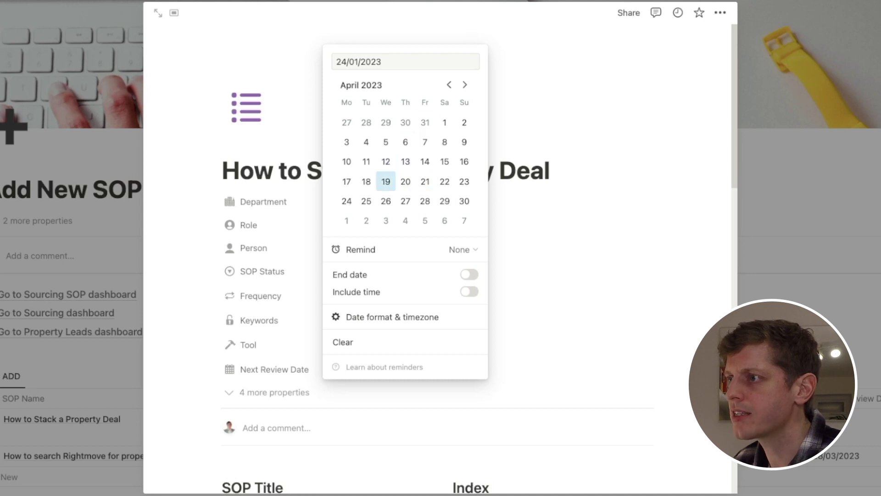
left_click(366, 181)
key("Escape")
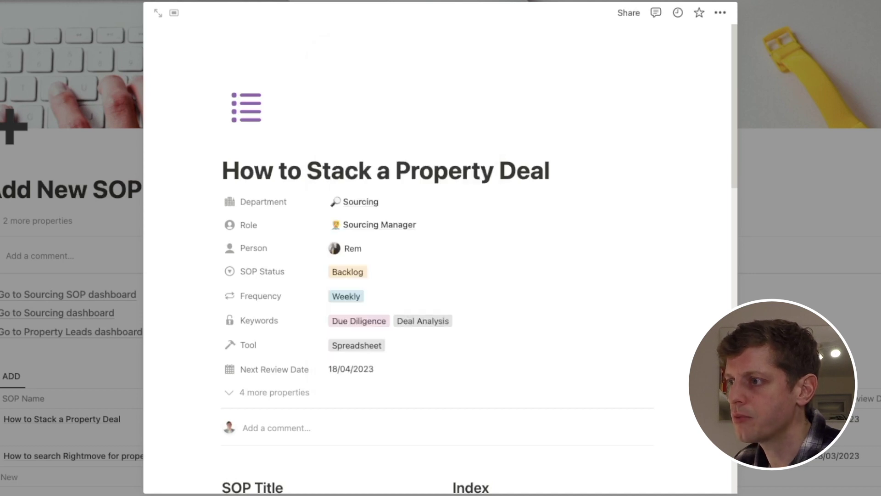
scroll(275, 225, "down", 2)
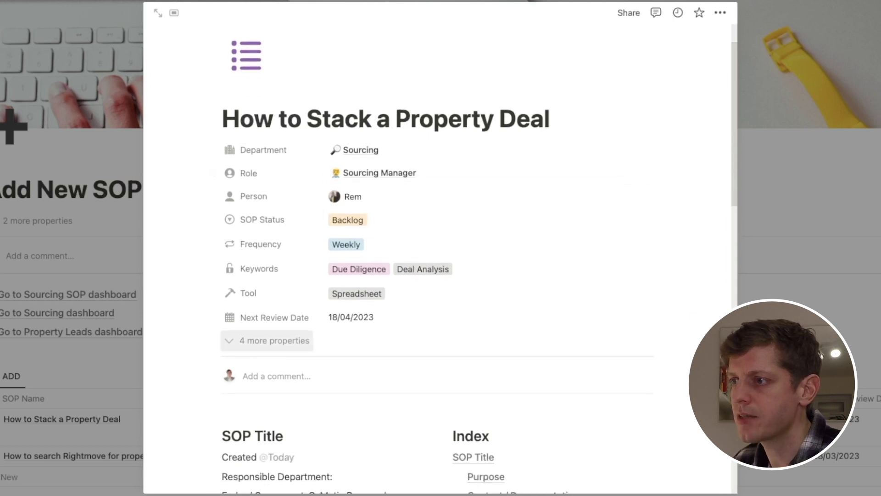
left_click(275, 340)
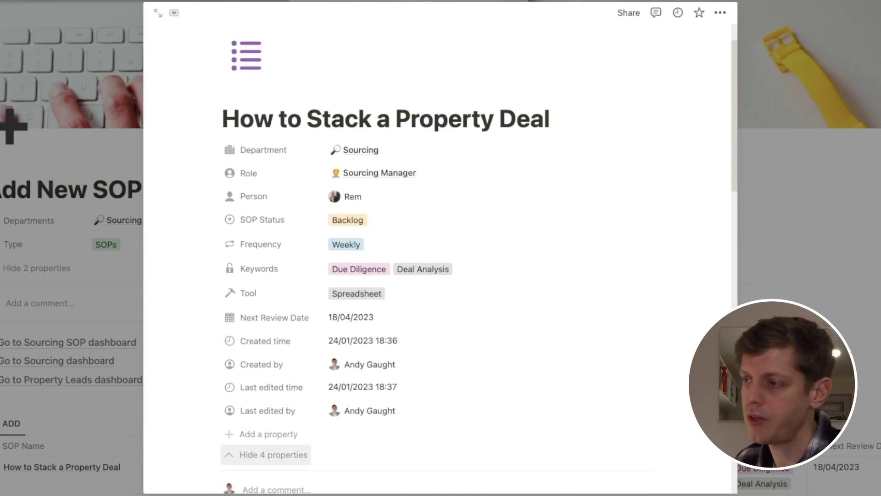
left_click(267, 455)
scroll(266, 454, "down", 5)
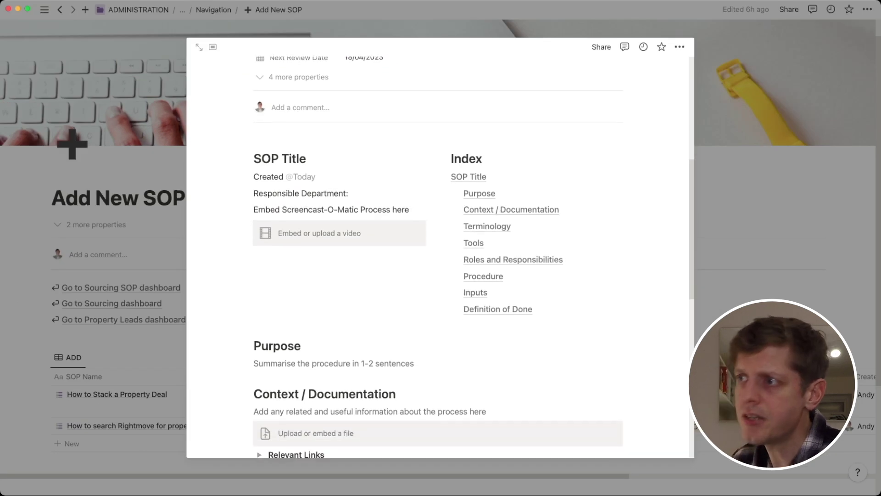
scroll(440, 257, "down", 2)
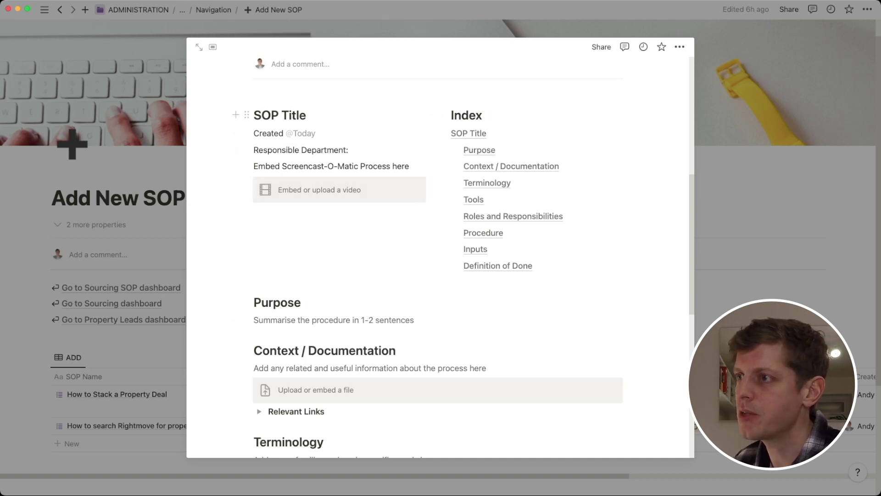
scroll(321, 230, "up", 7)
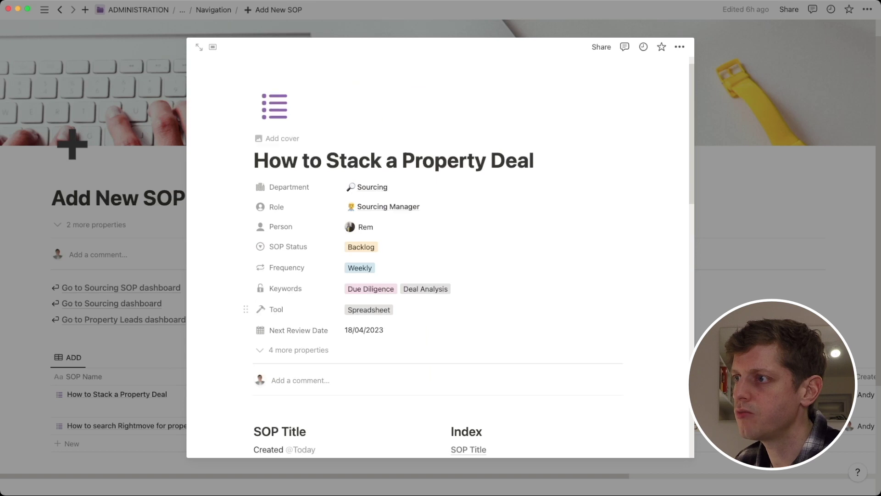
left_click_drag(254, 159, 614, 185)
key("super+c")
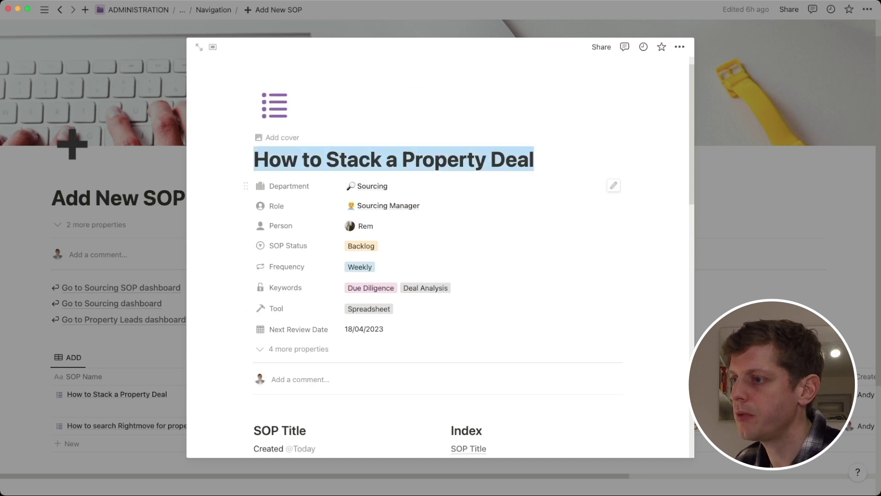
- Replace 'SOP Title' with the page title and enter Sourcing as the responsible department
scroll(614, 185, "down", 8)
scroll(474, 258, "up", 1)
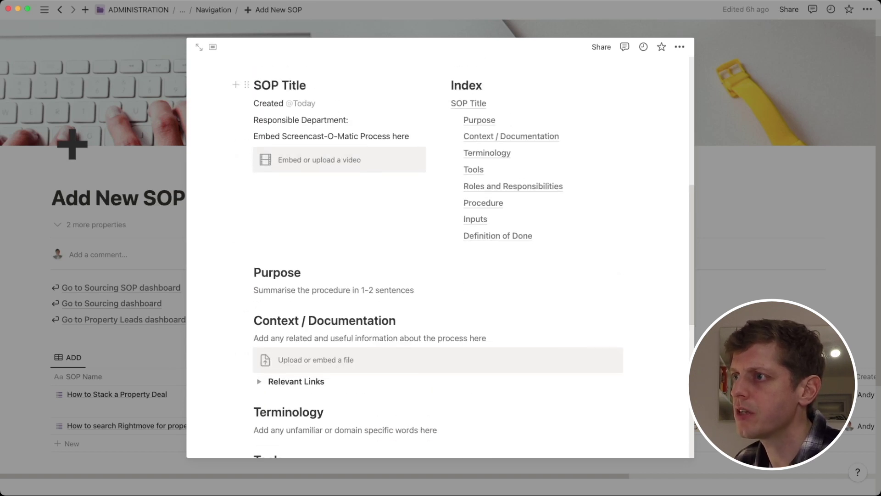
scroll(438, 258, "up", 2)
key("super+v")
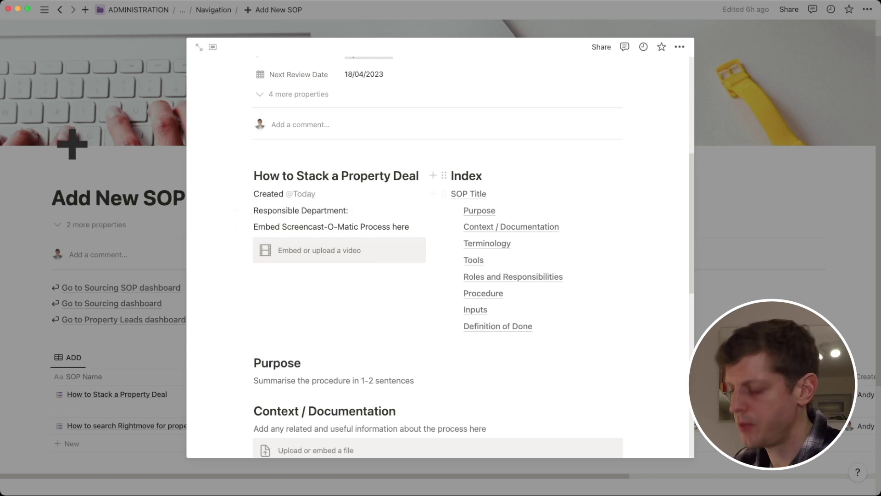
type("Sourcing")
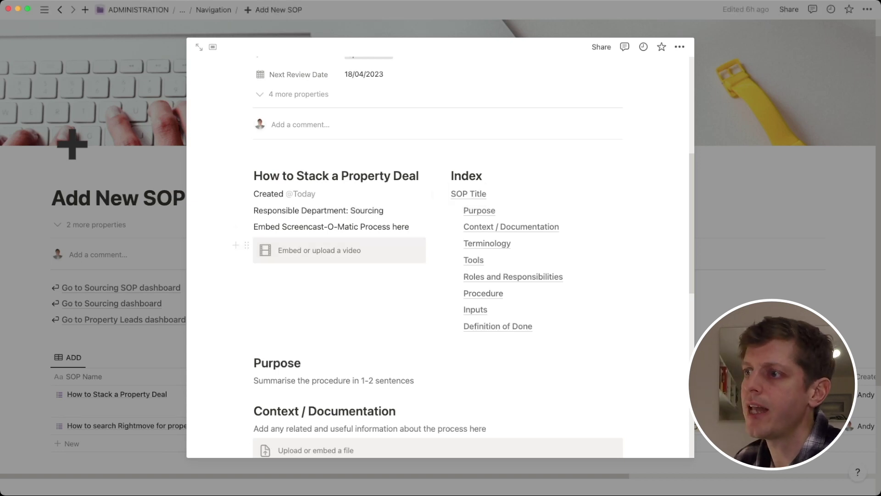
left_click(295, 273)
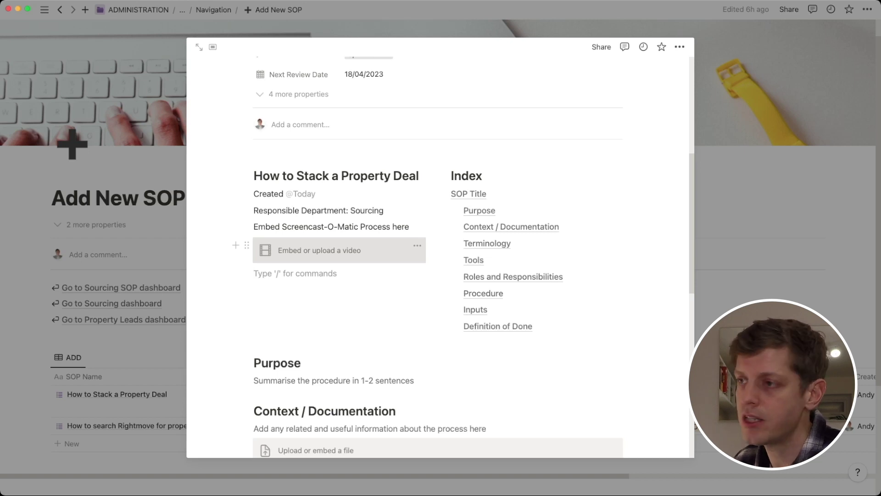
- Write the Purpose 'To determine whether a property investment lead stacks financially' and list Excel spreadsheet and Sourcing Manager
scroll(440, 257, "down", 5)
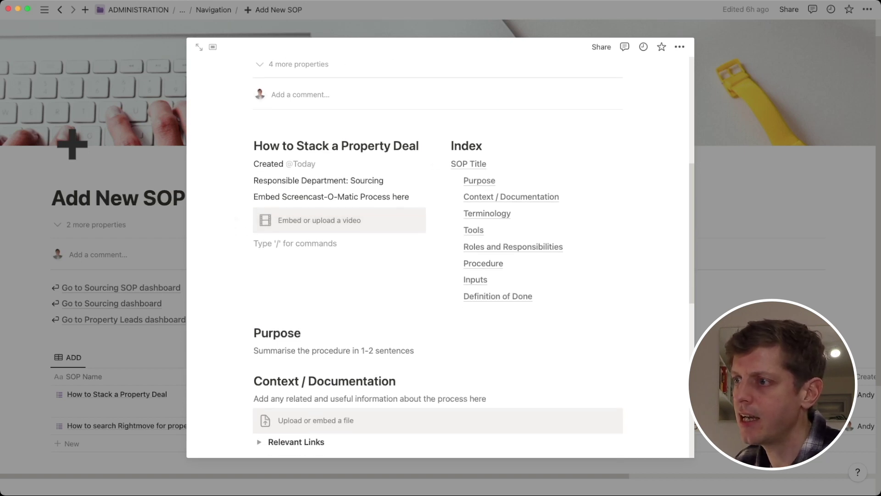
left_click(257, 205)
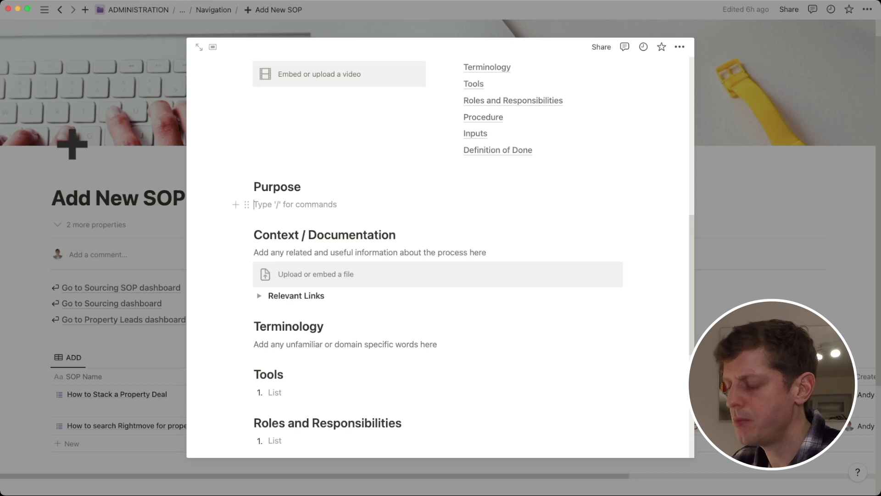
type("To determine whether a property investment lead stakck")
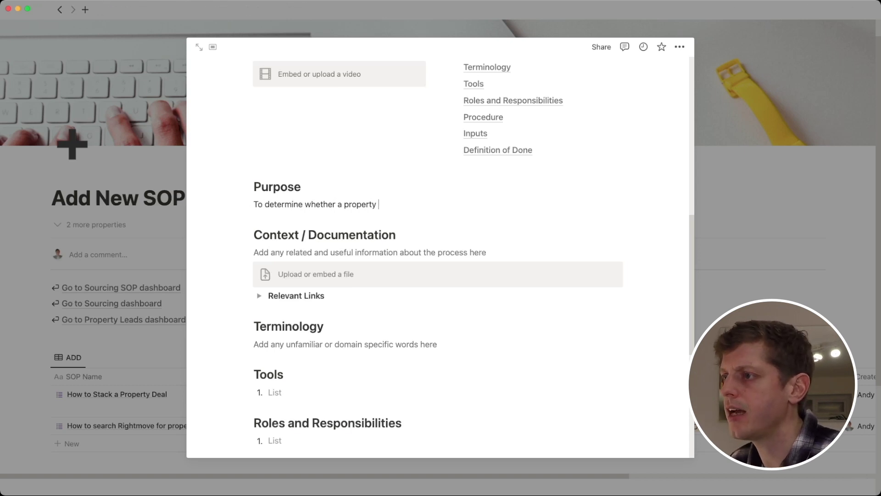
key("BackSpace")
key("BackSpace")
key("BackSpace")
type("cks financially")
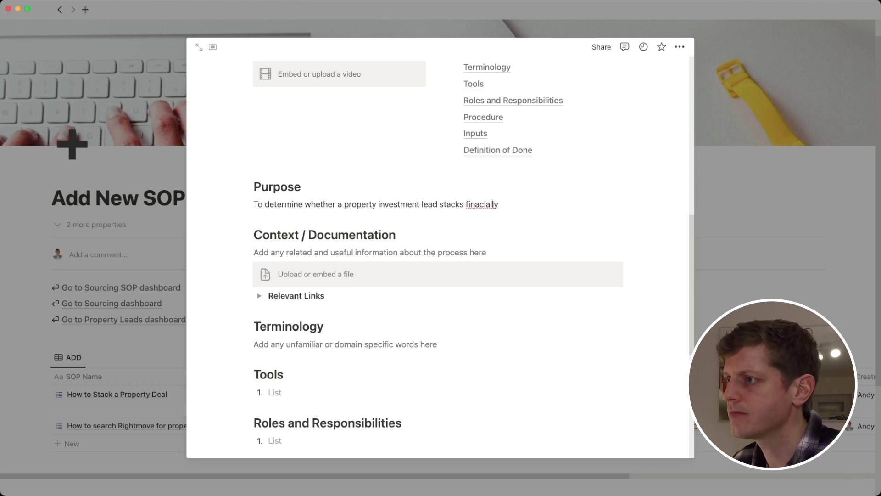
scroll(441, 248, "down", 3)
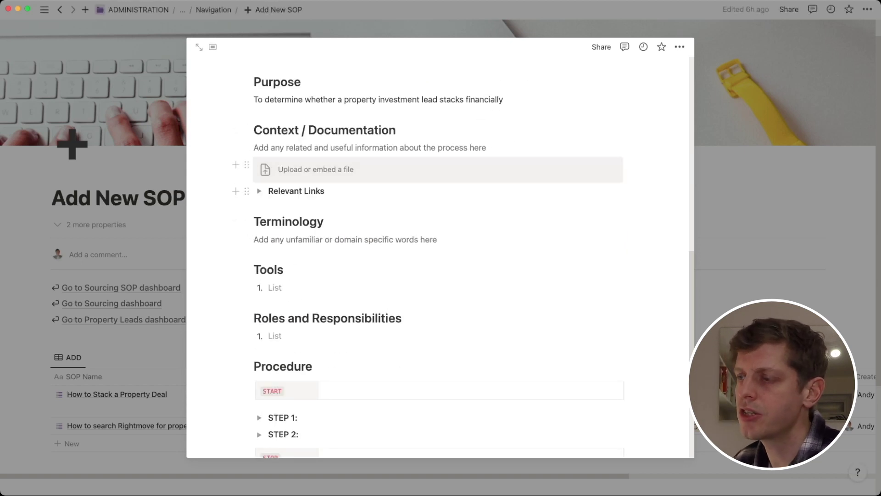
scroll(441, 248, "down", 3)
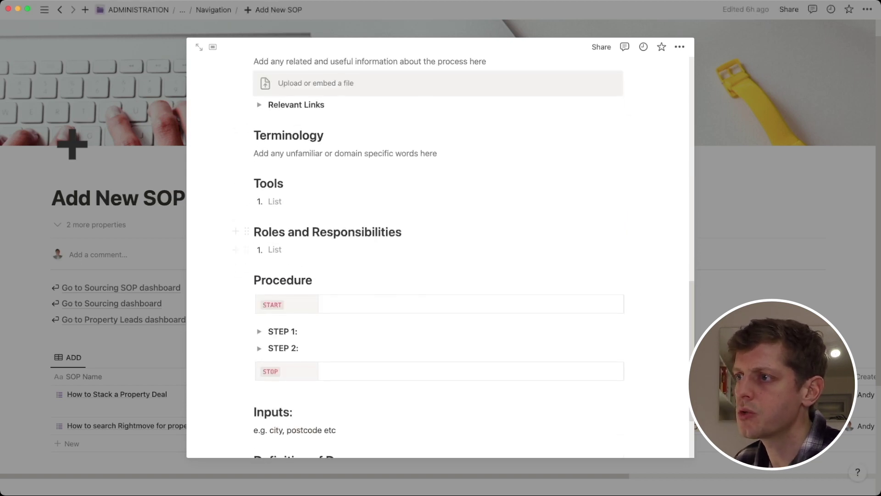
type("Excel - sp")
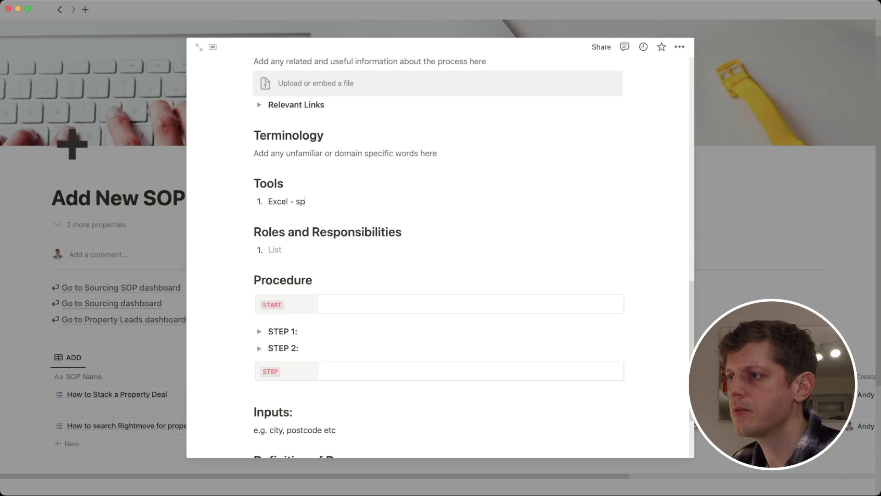
type("readsheet")
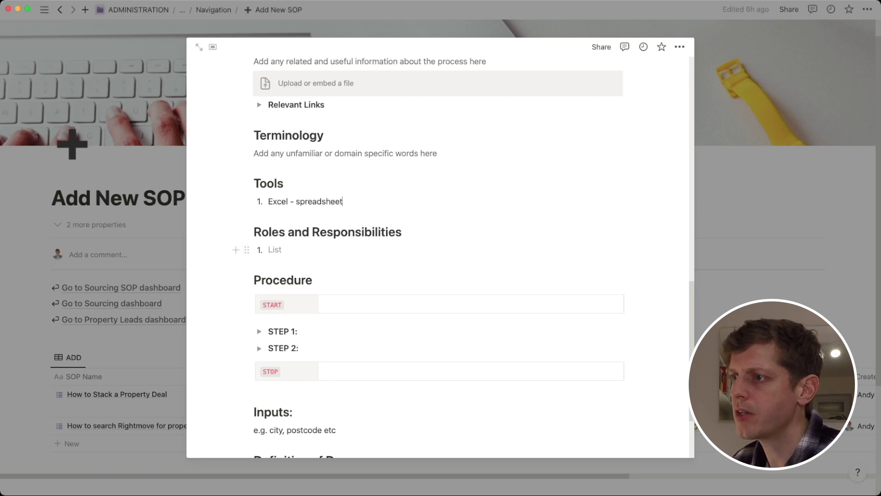
type("Sourcing Manager")
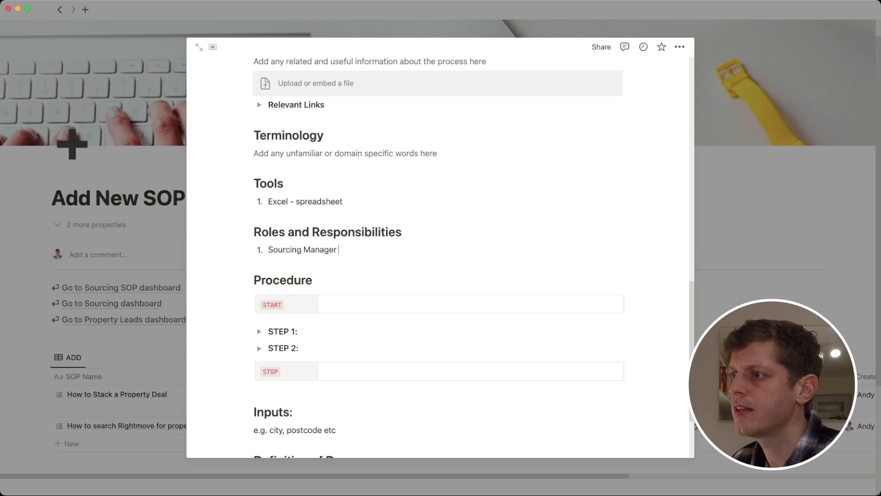
- Fill START with 'Blank deal analysis spreadsheet (template)' and STOP with the completed-deal-analysis description
scroll(439, 257, "down", 3)
left_click(349, 207)
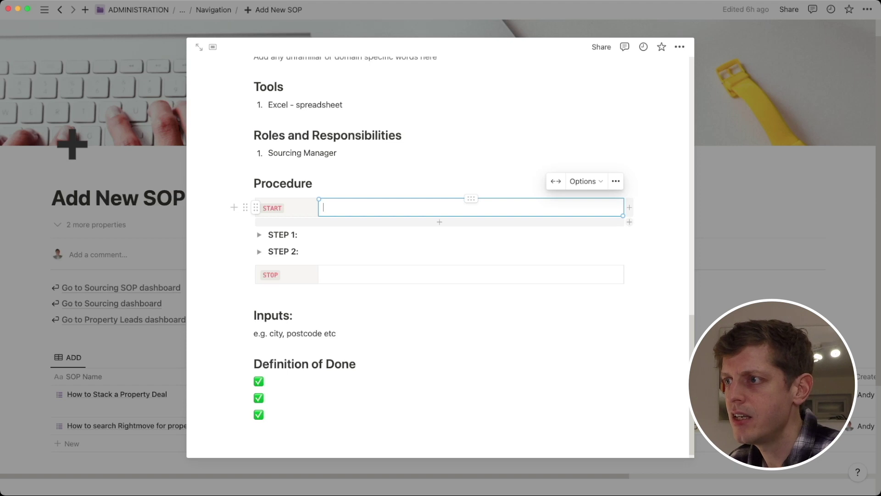
type("B")
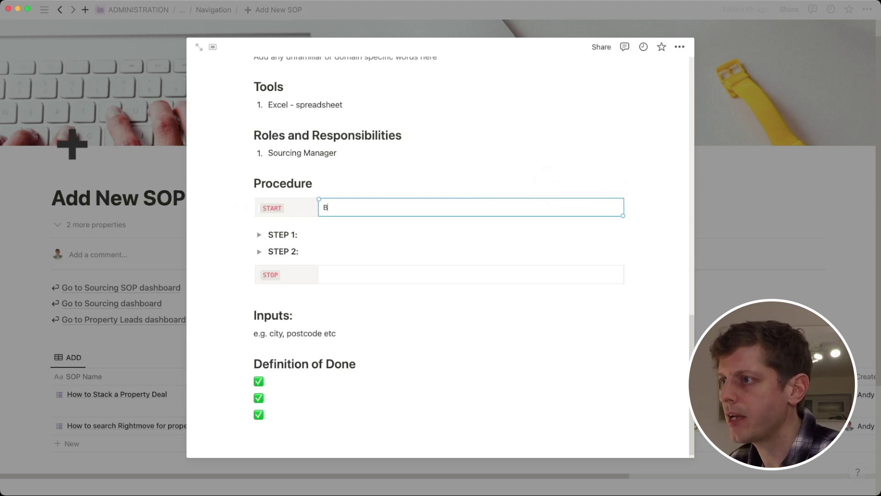
type("lank deal analysi")
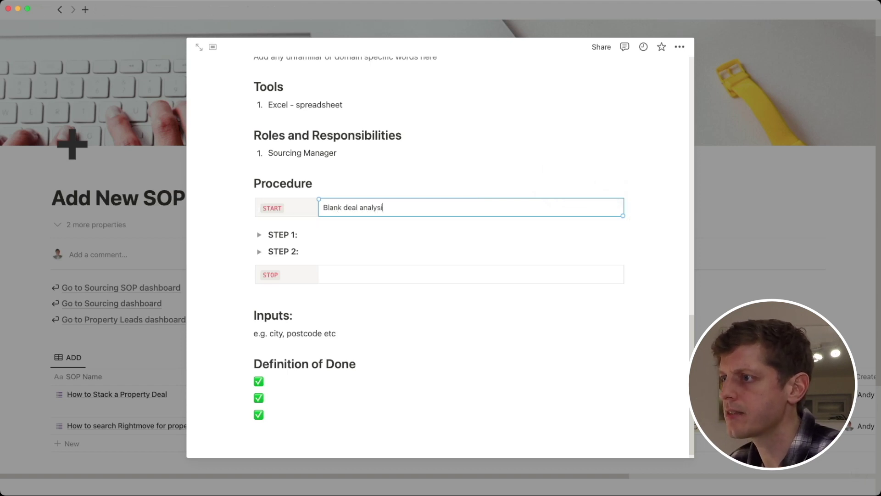
type("s spreadsheet")
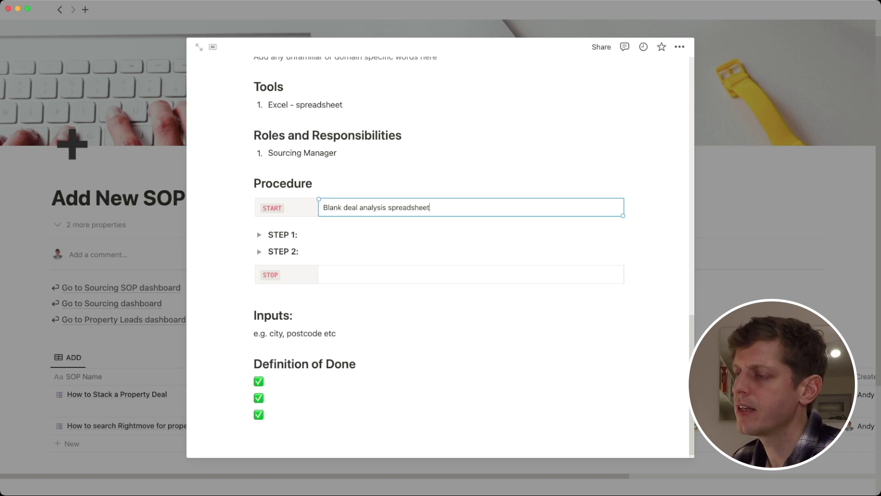
type(" (template)")
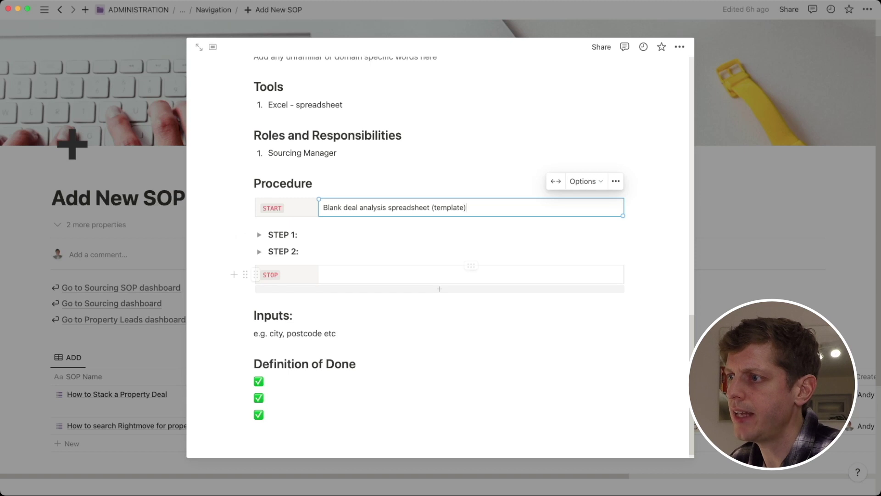
left_click(331, 274)
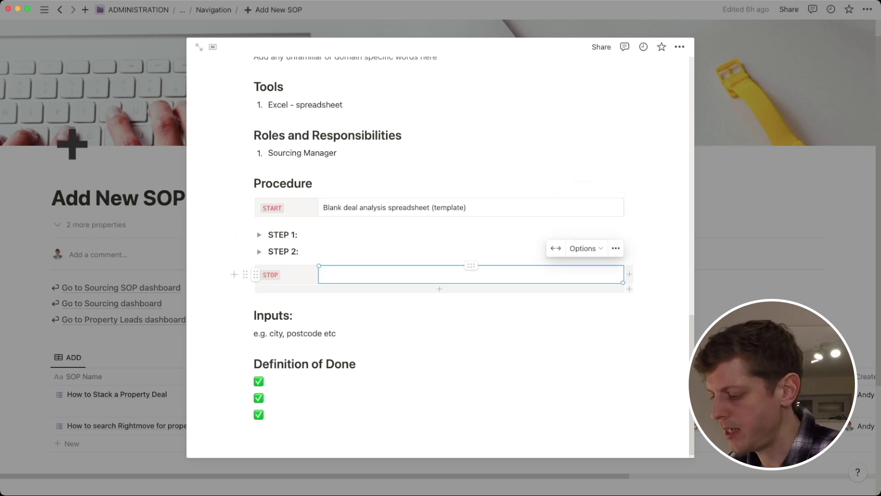
type("Completed")
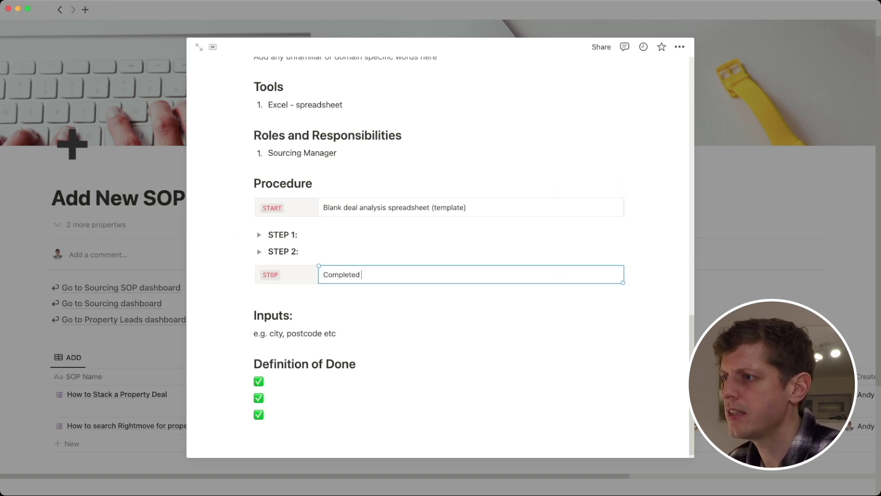
type(" deal analysis ")
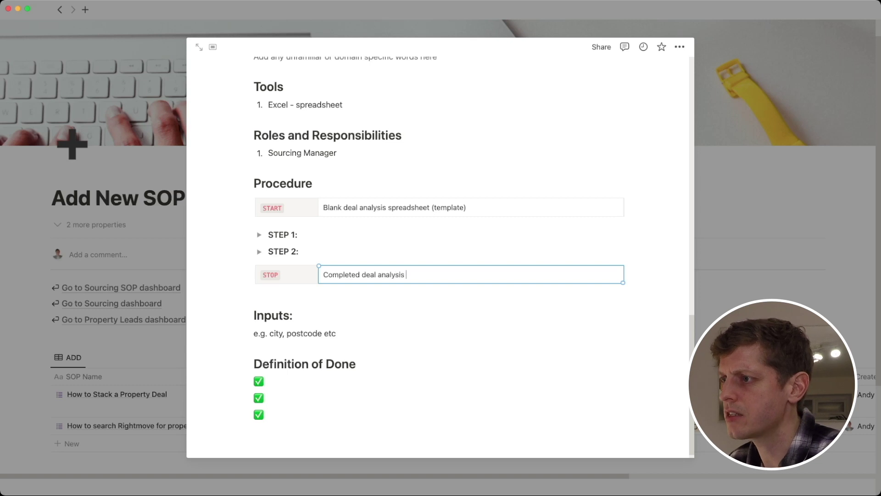
type("spreads")
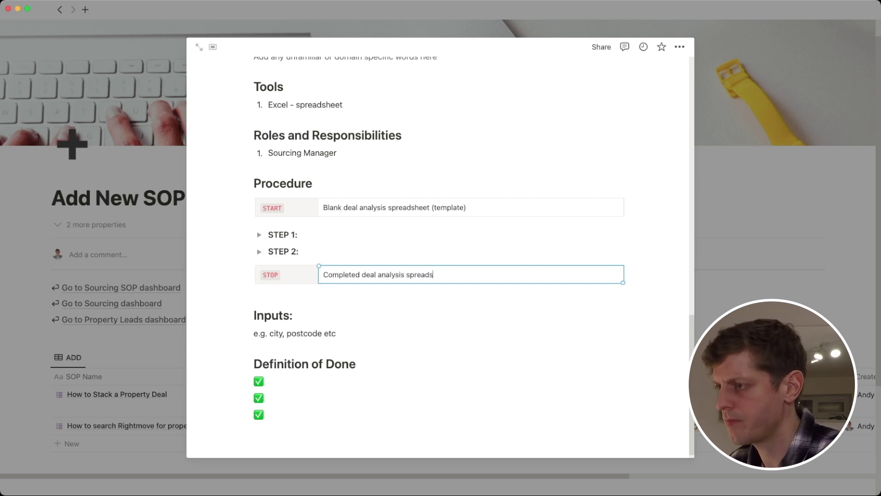
type("heet with figures")
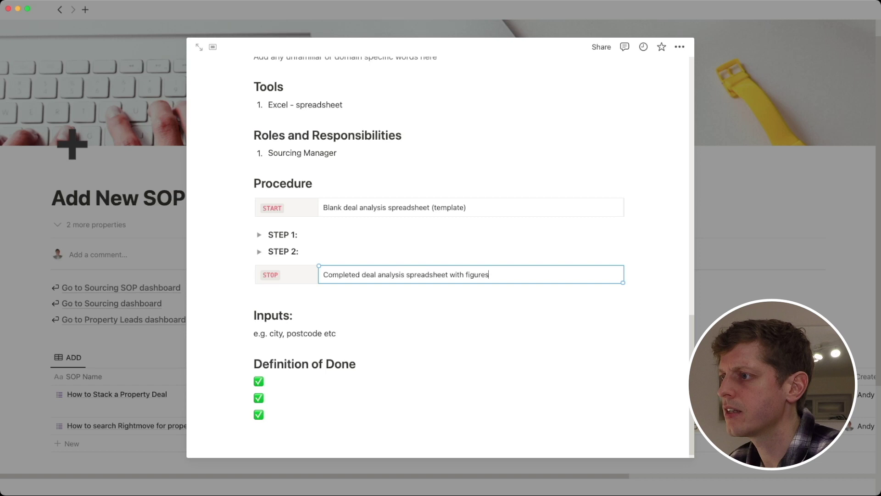
type(" entered and deci")
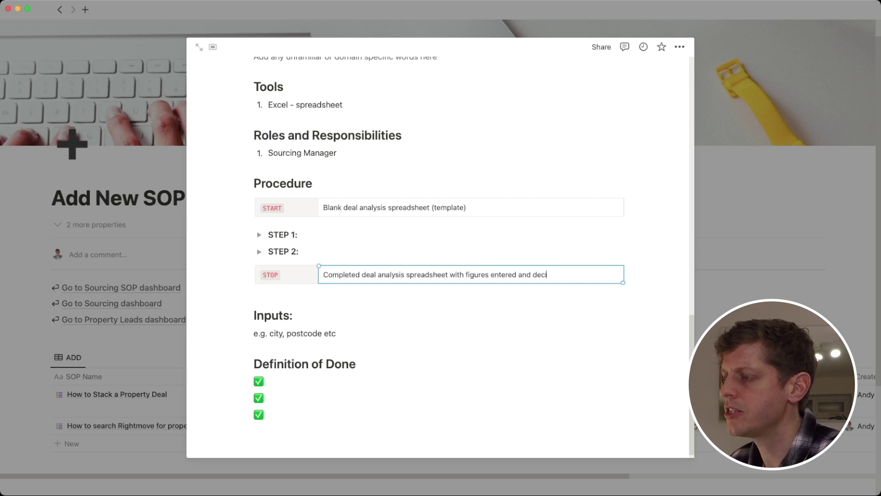
type("sion made whether to")
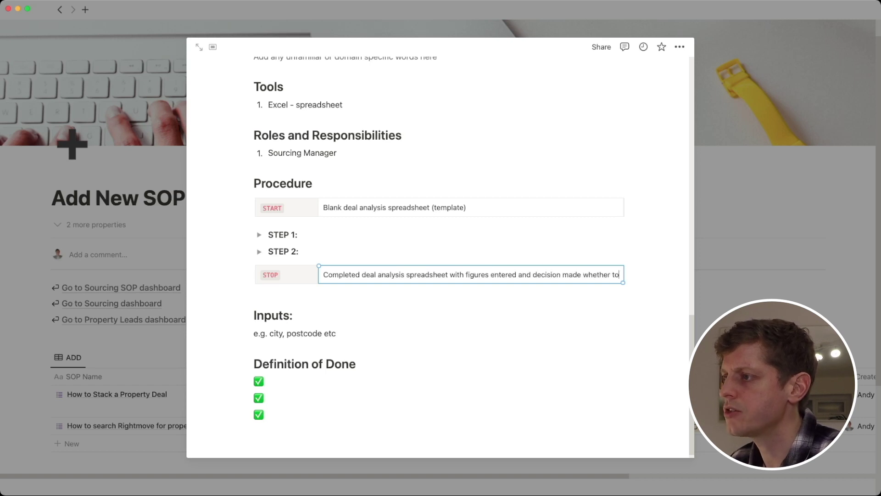
type(" proceed")
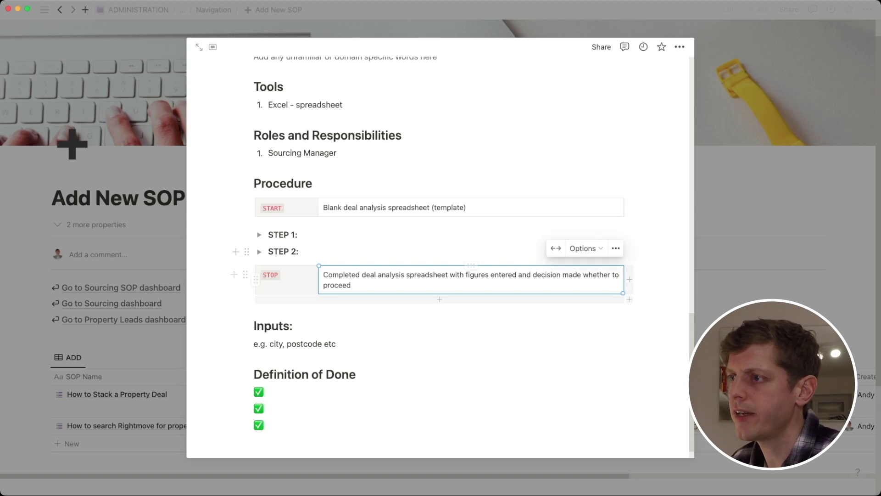
- Write 'Duplicate spreadsheet' inside STEP 1 and 'Enter the current known numbers' inside STEP 2
left_click(260, 234)
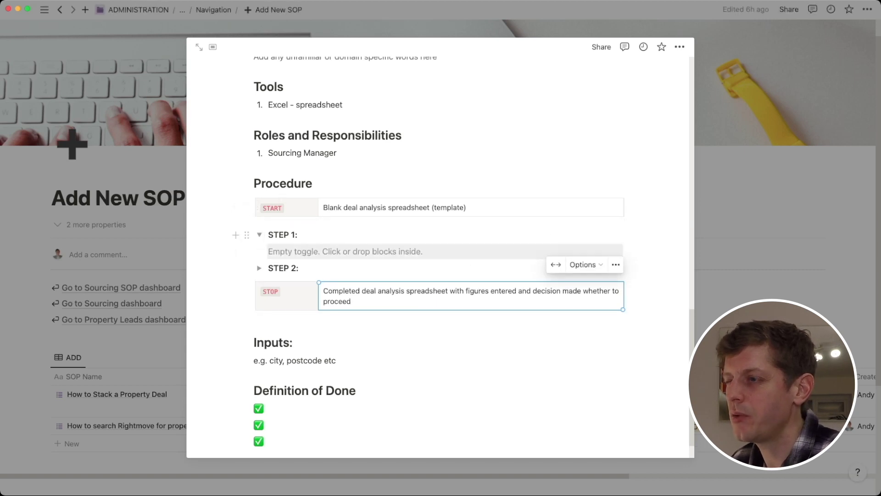
left_click(269, 251)
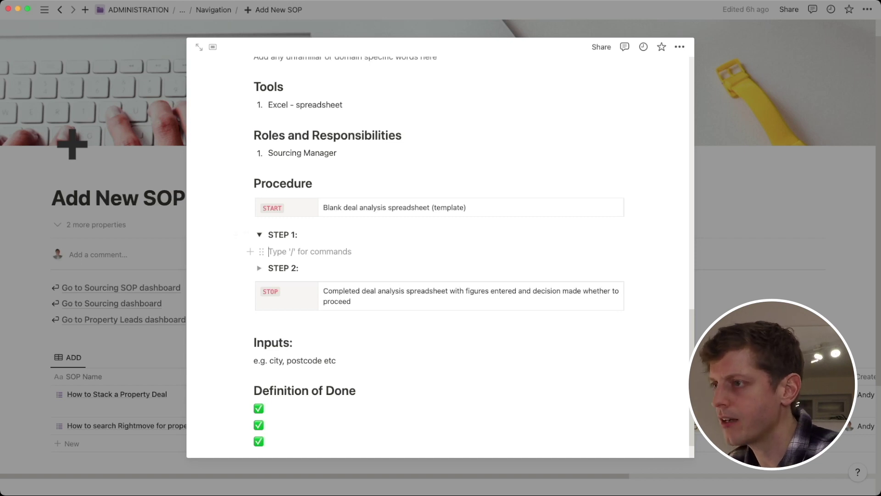
type("Duplicate spreadsheet")
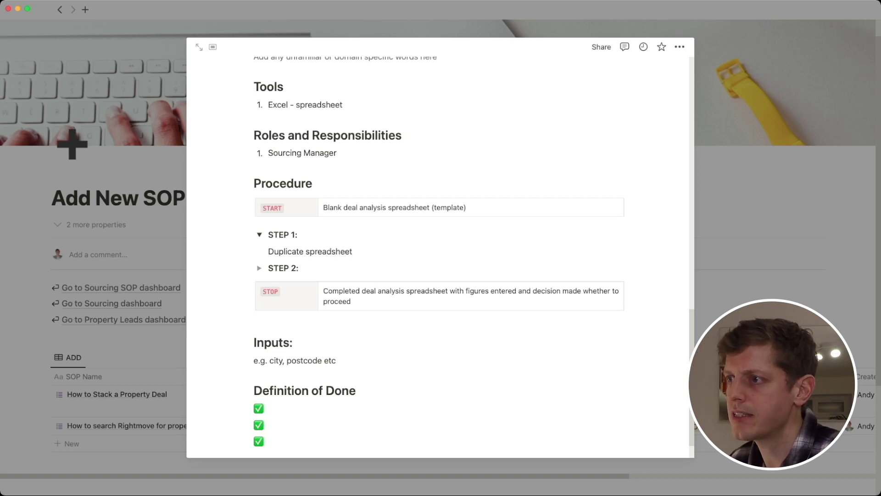
left_click(259, 268)
left_click(317, 285)
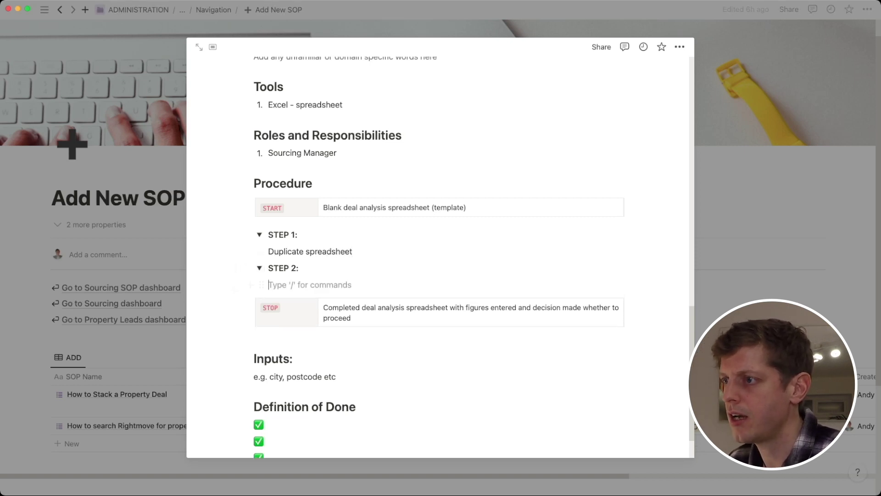
type("Enter the current known numbers")
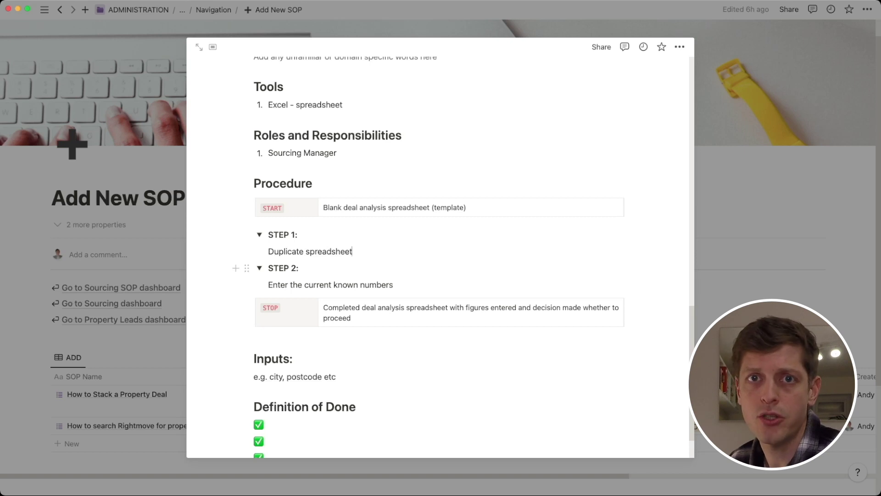
- Add the Definition of Done item 'Decision made about whether to proceed to offer on property'
scroll(441, 257, "down", 2)
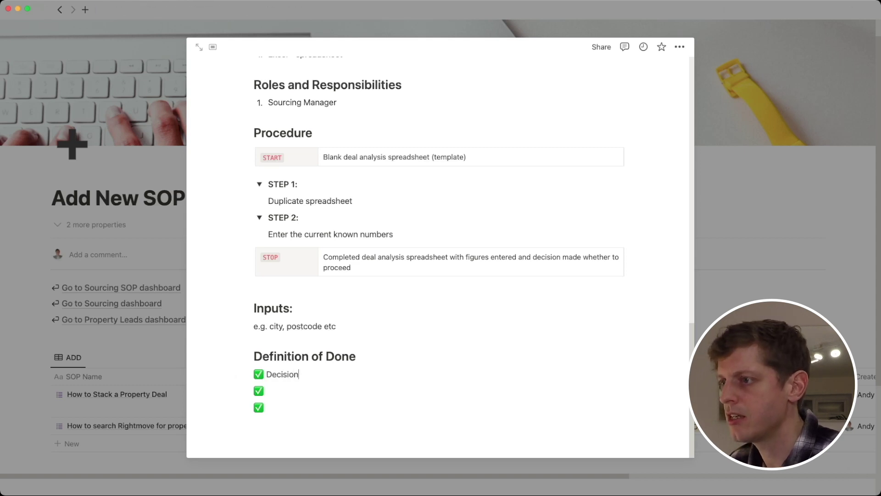
type("whethe")
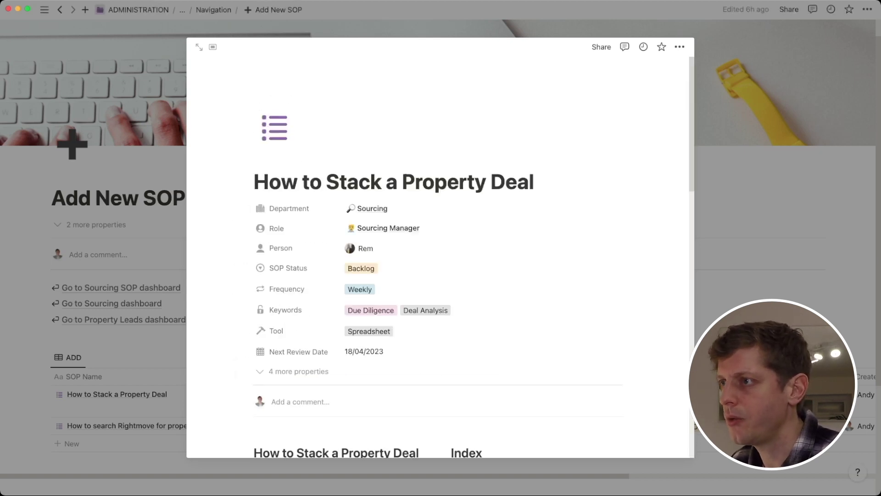
- Close the SOP peek to return toward the Sourcing Dashboard page
key("Escape")
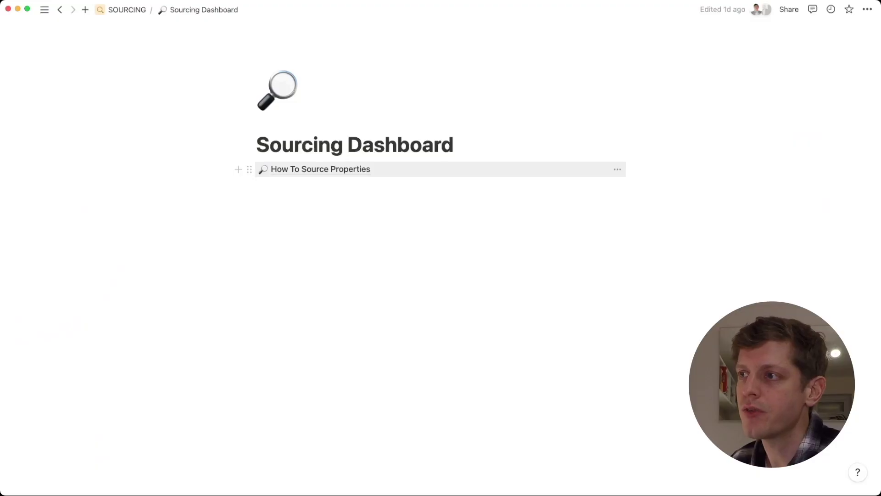
- Open How To Source Properties and scroll down to its ONLINE and OFFLINE SOP lists
left_click(322, 168)
scroll(441, 257, "down", 5)
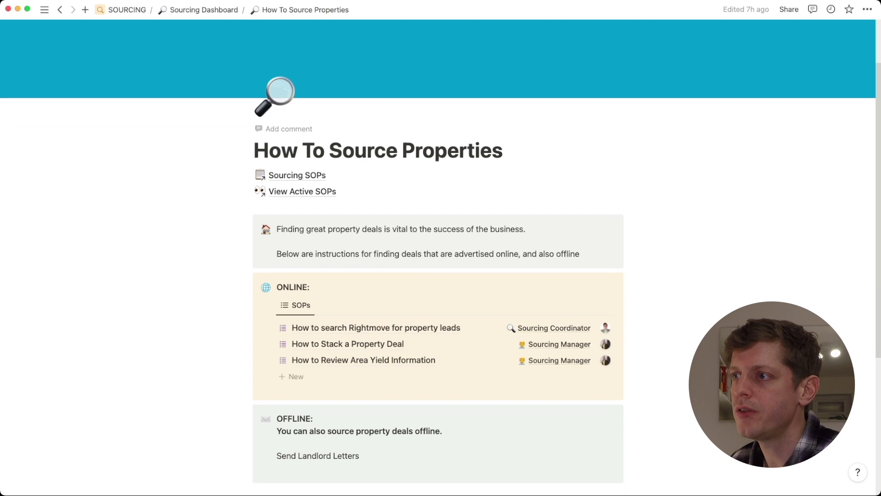
scroll(441, 239, "down", 1)
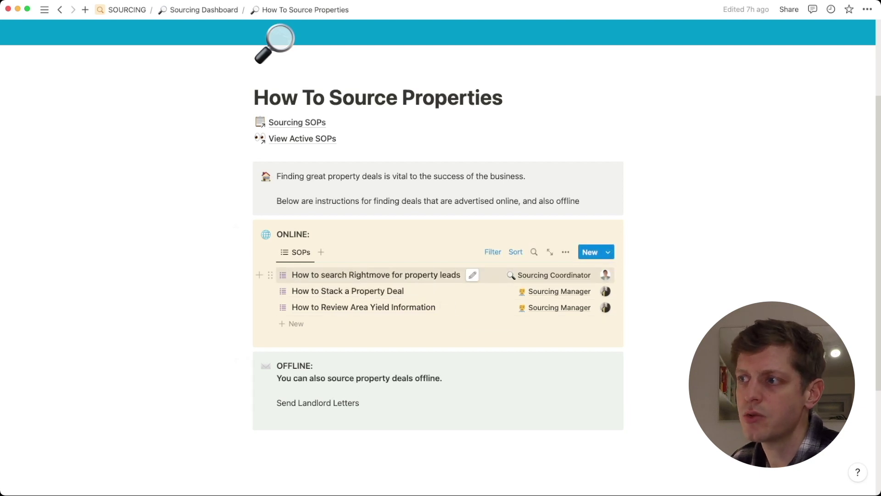
- Link 'Send Landlord Letters' to the How to search Rightmove for property leads SOP and test it
left_click(270, 275)
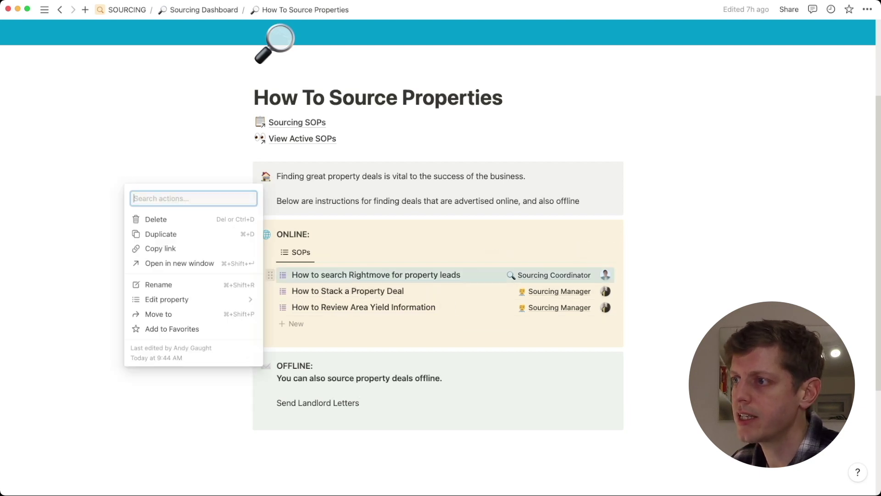
key("Up")
key("Up")
key("Return")
left_click_drag(277, 403, 360, 403)
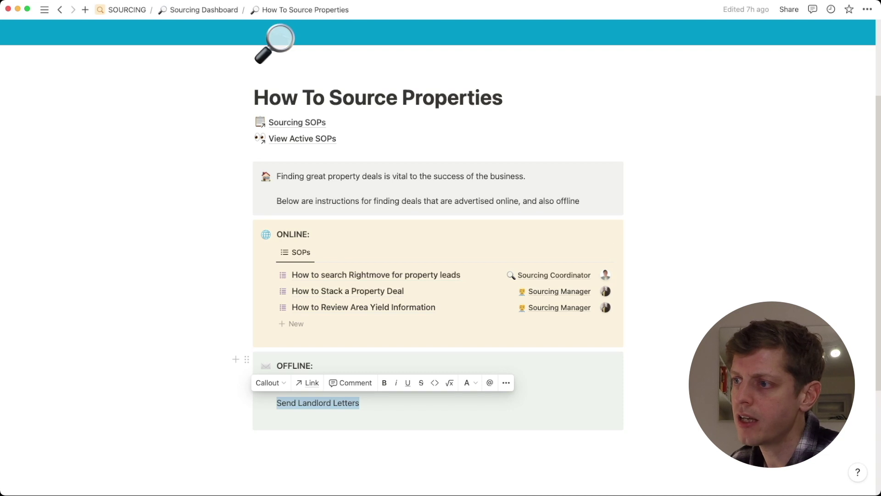
key("super+v")
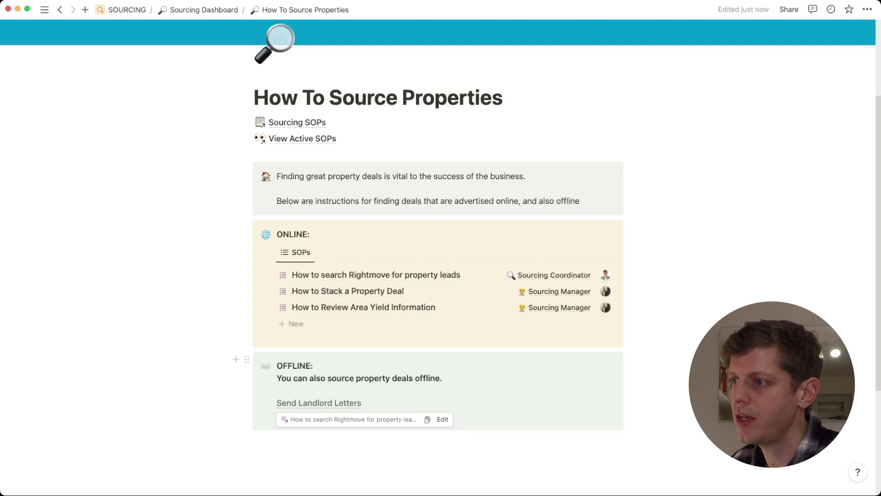
left_click(353, 419)
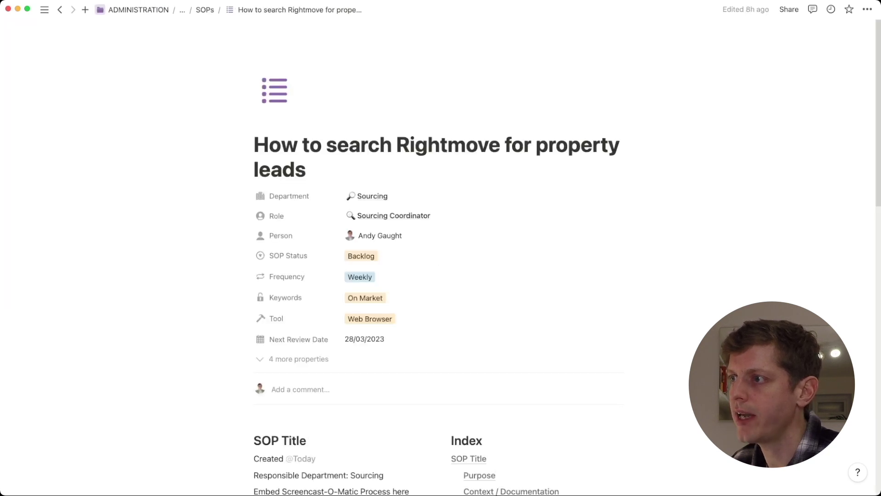
scroll(438, 257, "down", 10)
scroll(438, 258, "down", 5)
scroll(439, 257, "up", 20)
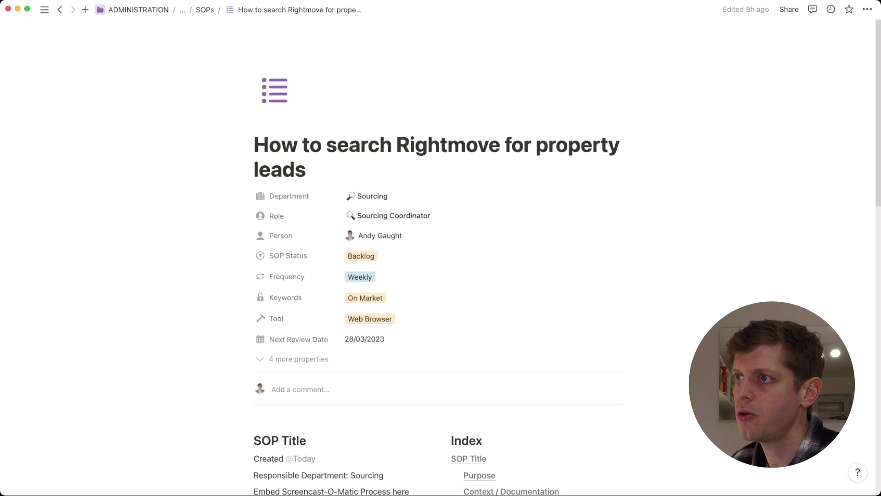
- Before the Send Landlord Letters link, add 'If you want to get in contact with a property owner directly the best way is to' in regular text
key("super+bracketleft")
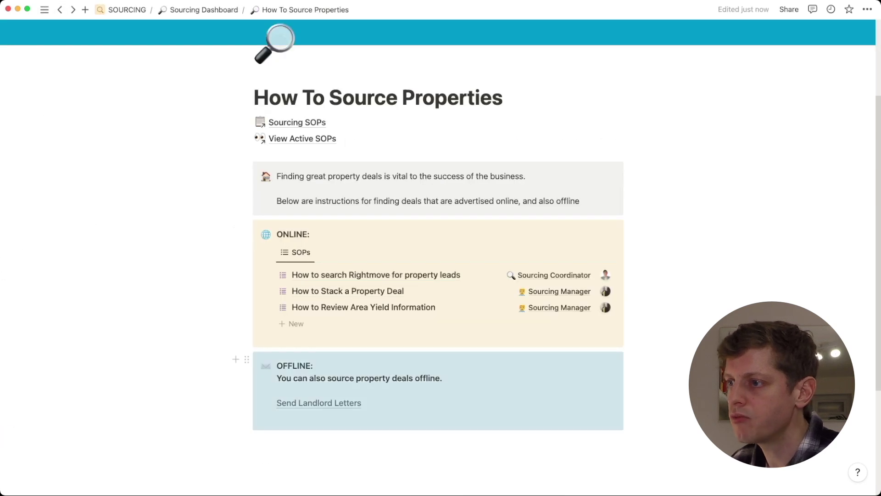
left_click(278, 390)
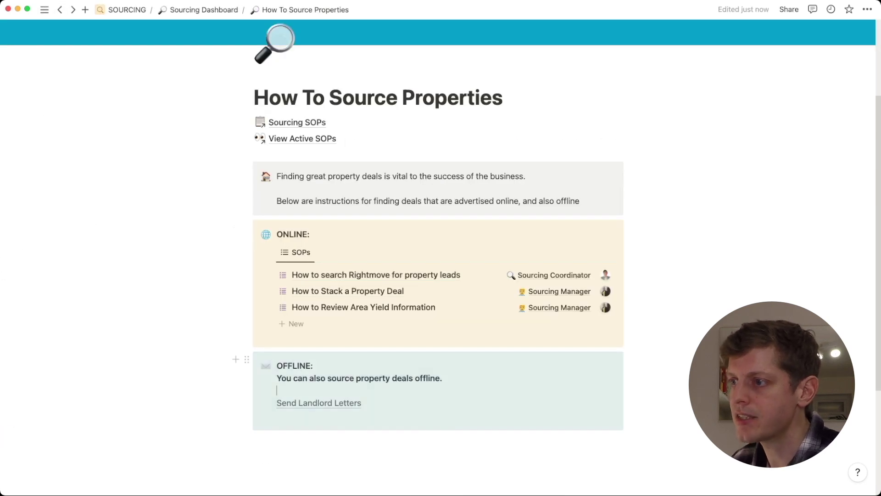
left_click(277, 403)
type("If you want to get in co")
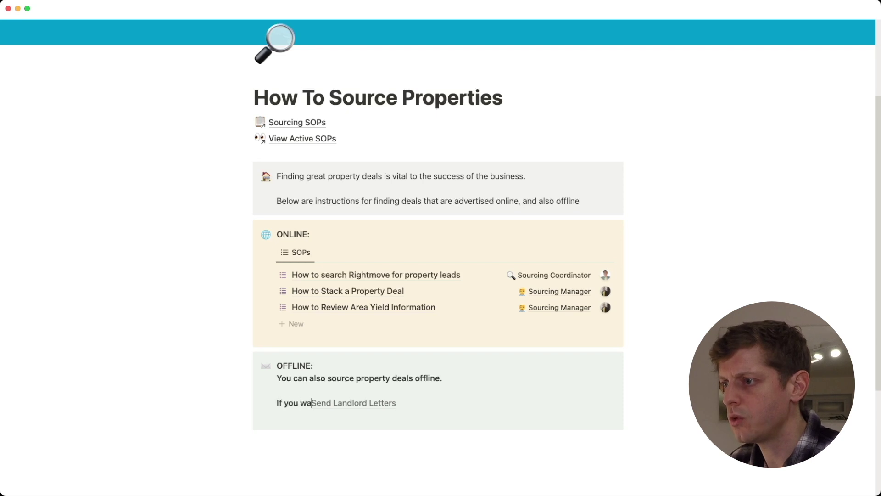
type("ntact with a proper")
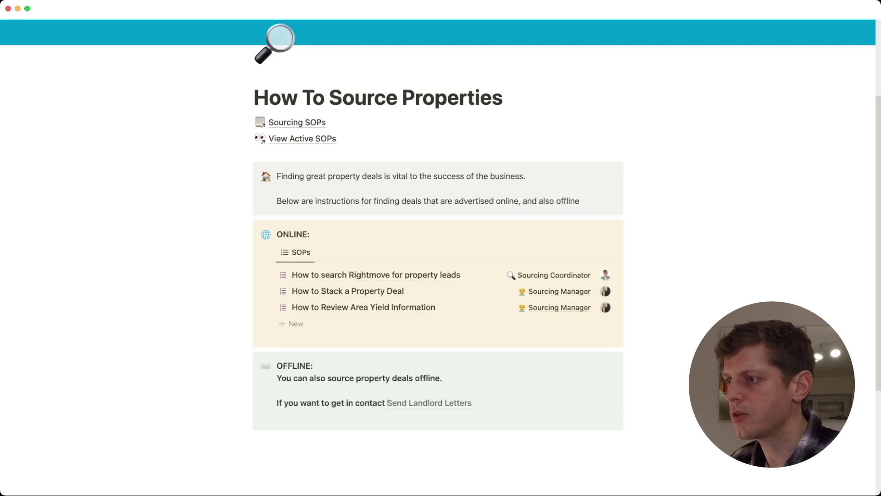
type("ty owner d")
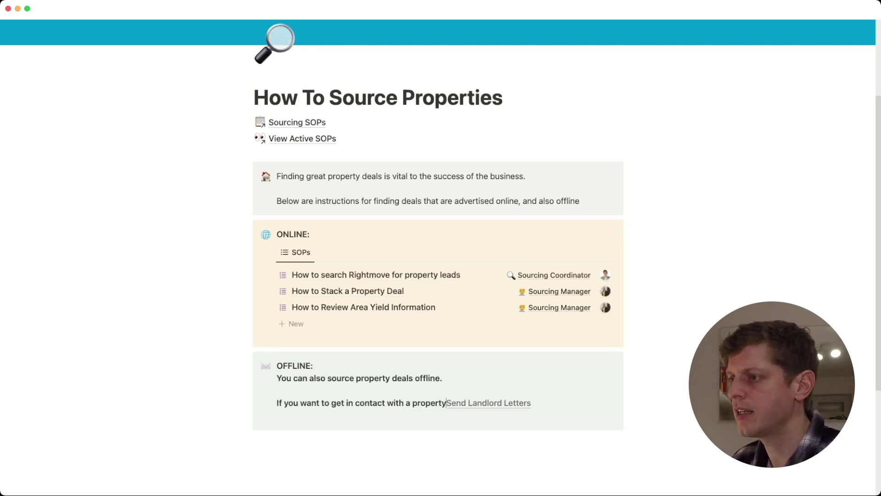
type("irectly th")
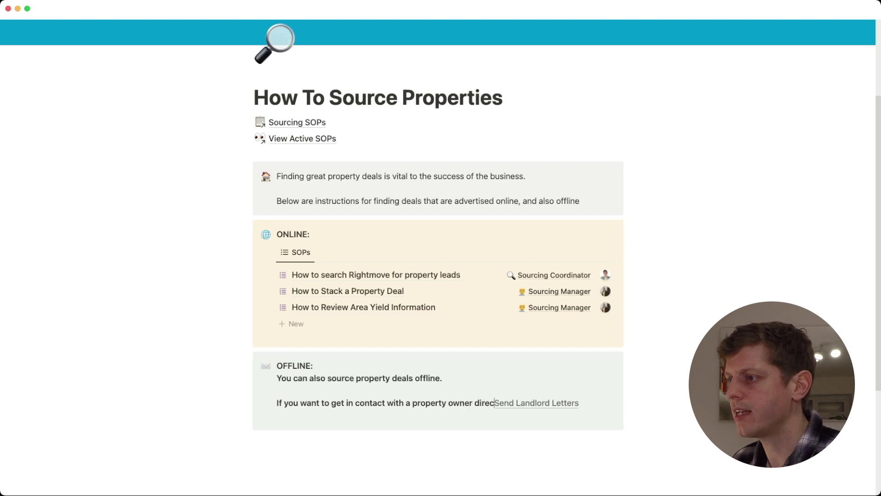
type("e best way i")
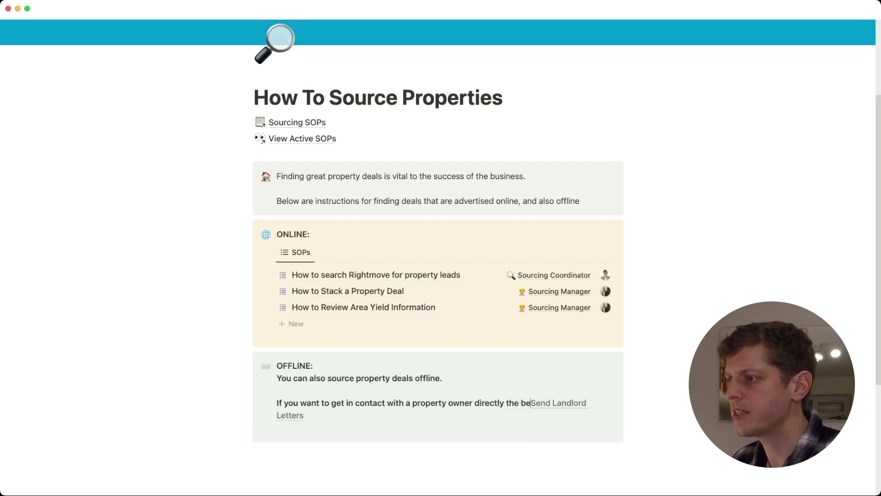
type("s to")
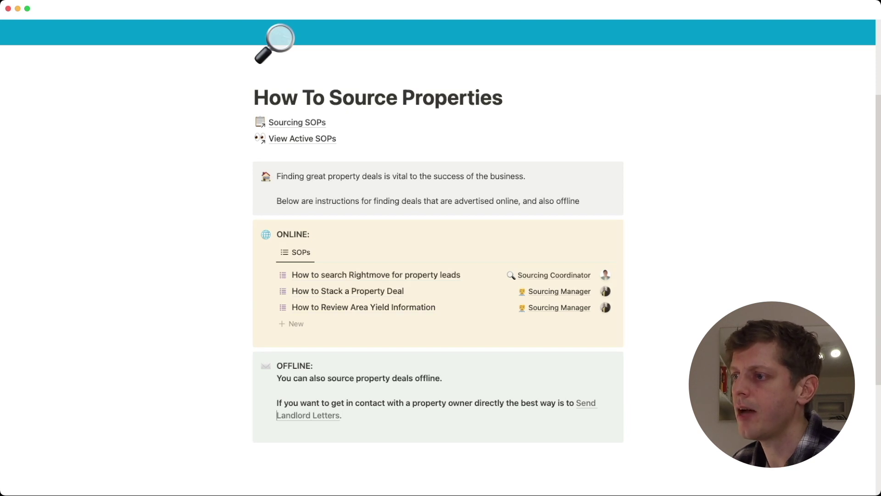
key("shift+Down")
key("shift+Down")
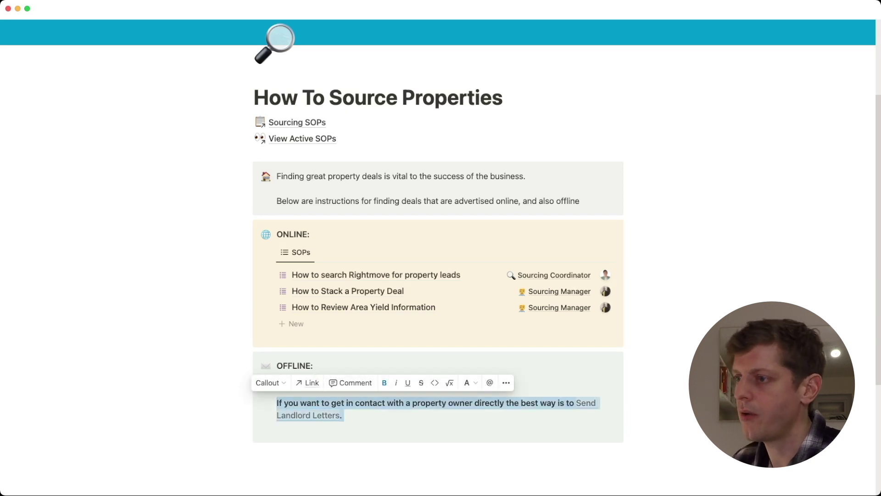
left_click(384, 382)
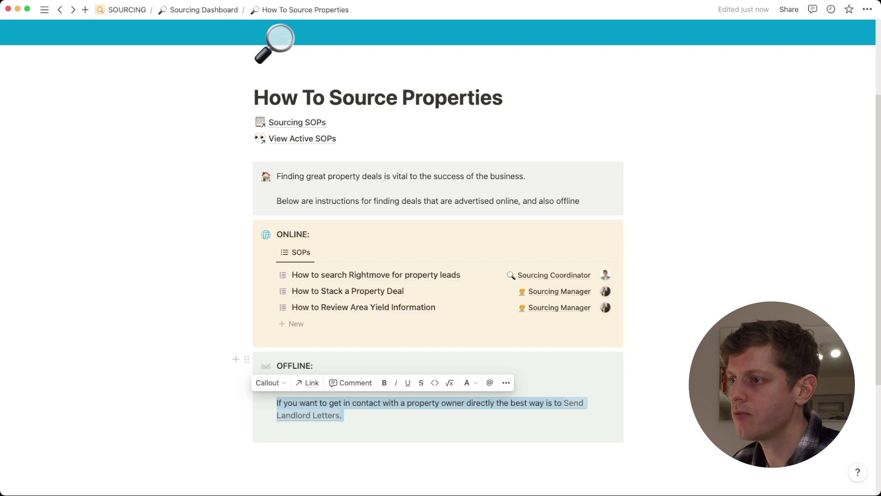
- Deselect the newly unbolded OFFLINE paragraph on How To Source Properties
left_click(342, 415)
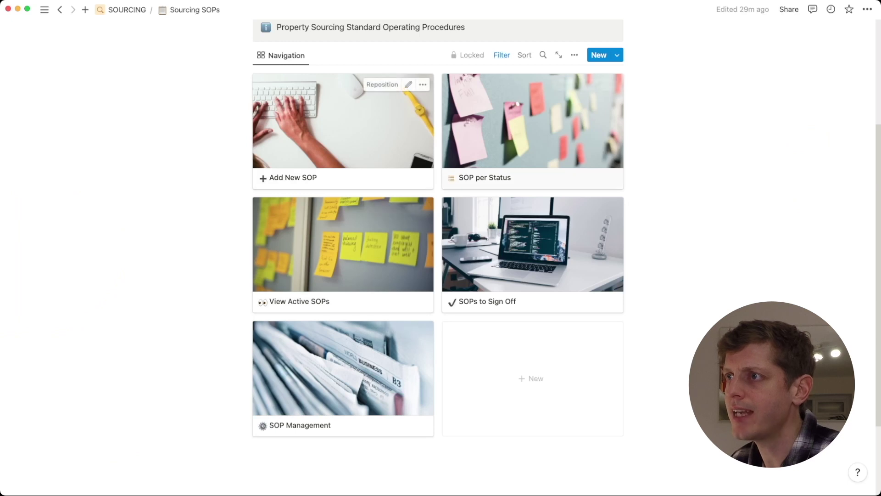
- Open the SOP Management card from the Sourcing SOPs gallery
scroll(345, 161, "up", 5)
scroll(344, 161, "down", 3)
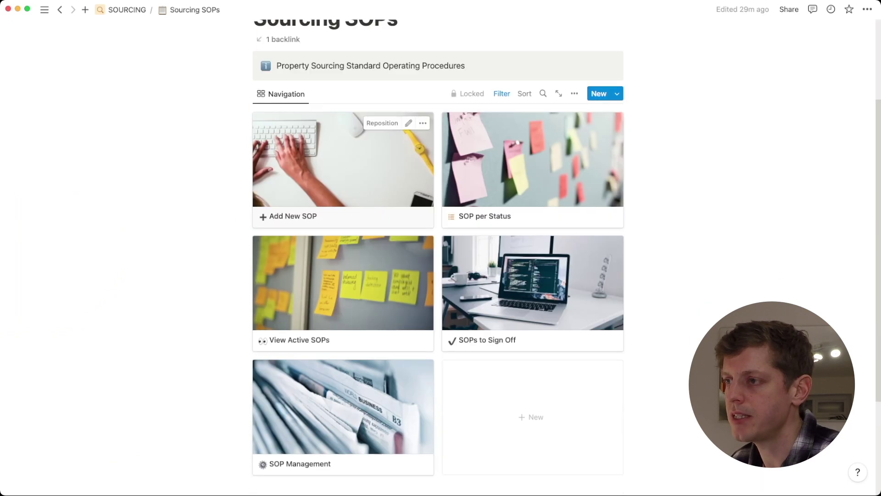
scroll(344, 161, "down", 2)
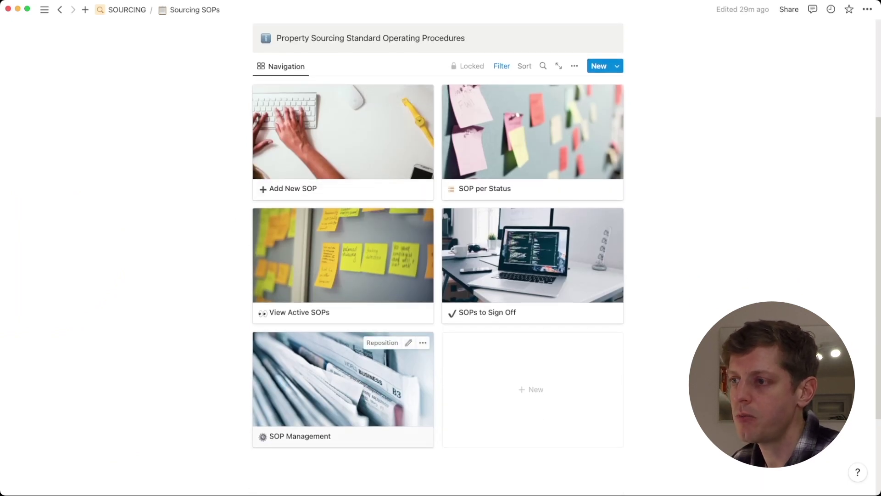
left_click(343, 404)
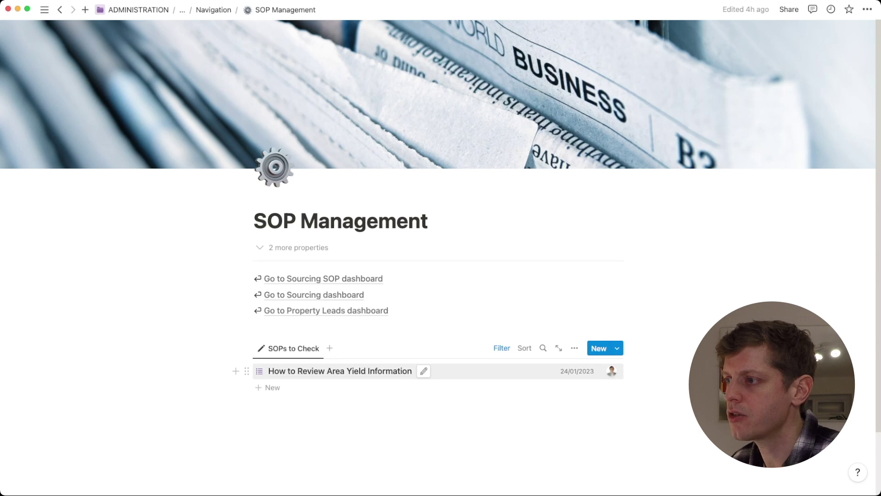
- Preview How to Review Area Yield Information in side peek, then close it
left_click(339, 371)
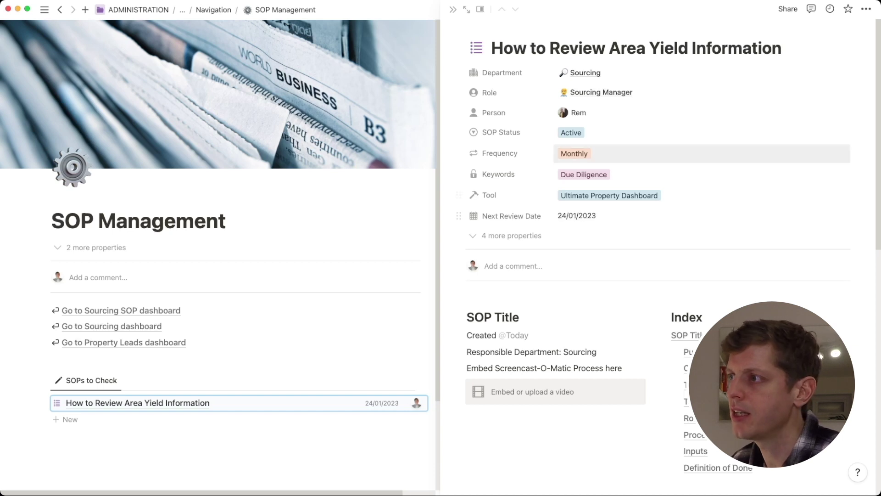
left_click(782, 48)
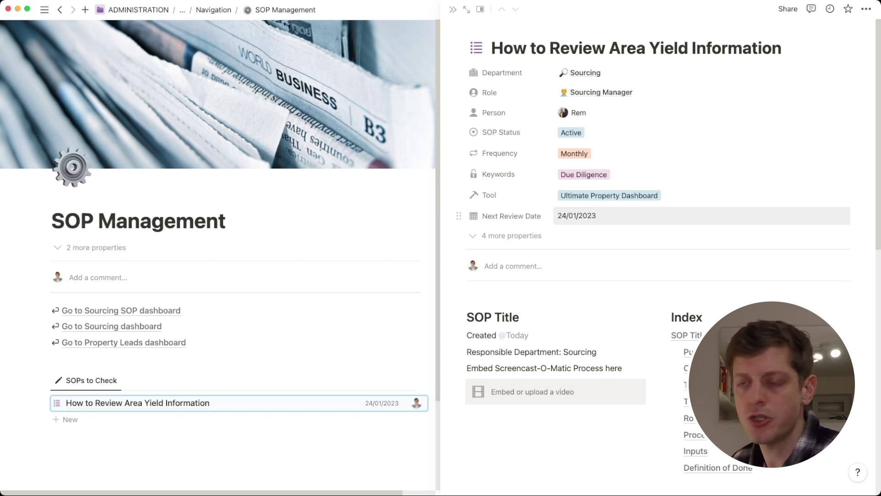
scroll(689, 216, "down", 3)
scroll(689, 216, "up", 3)
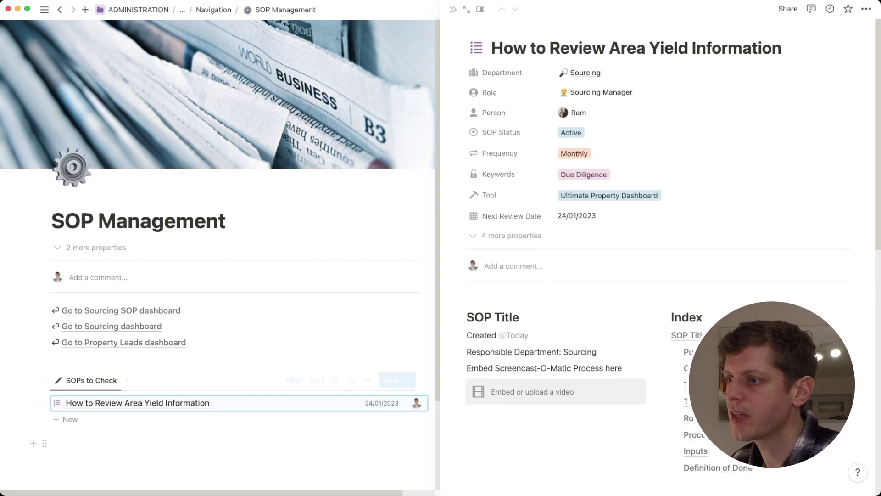
key("Escape")
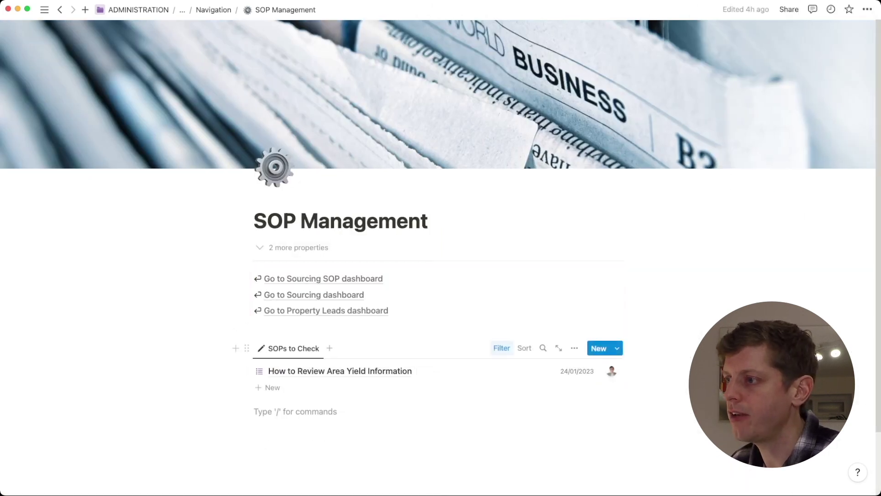
- Reveal the SOPs to Check filters and inspect the Next Review Date on-or-before-Today condition
left_click(502, 348)
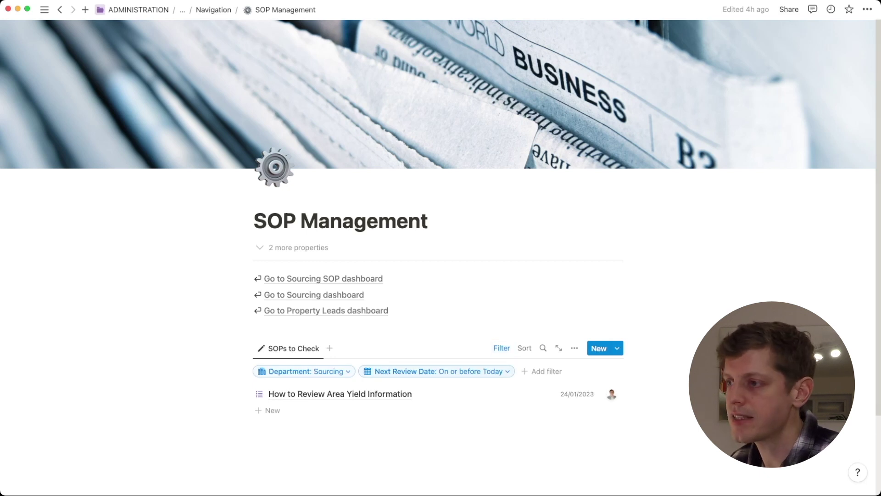
left_click(440, 371)
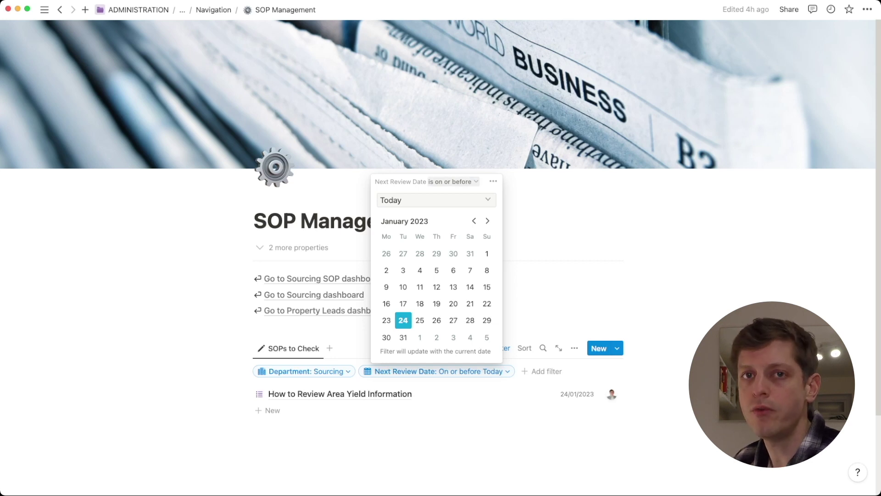
key("Escape")
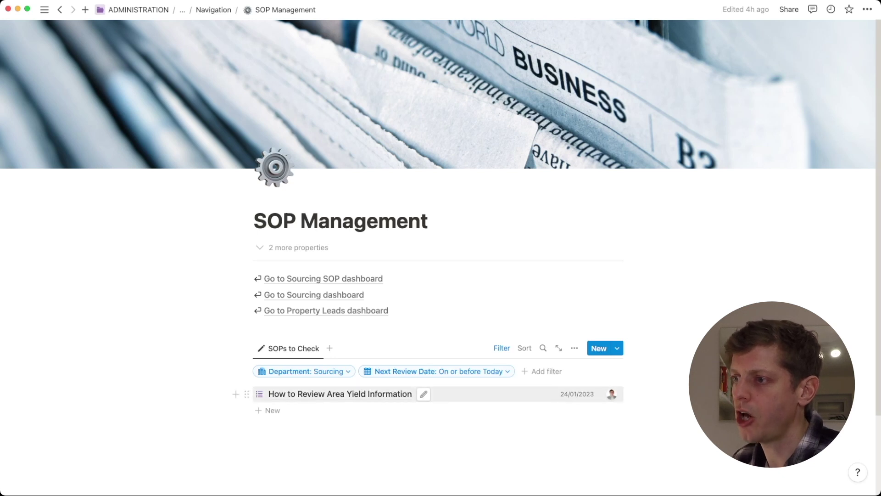
- In side peek, change How to Review Area Yield Information's Next Review Date to 24/04/2023
left_click(340, 393)
scroll(656, 257, "down", 10)
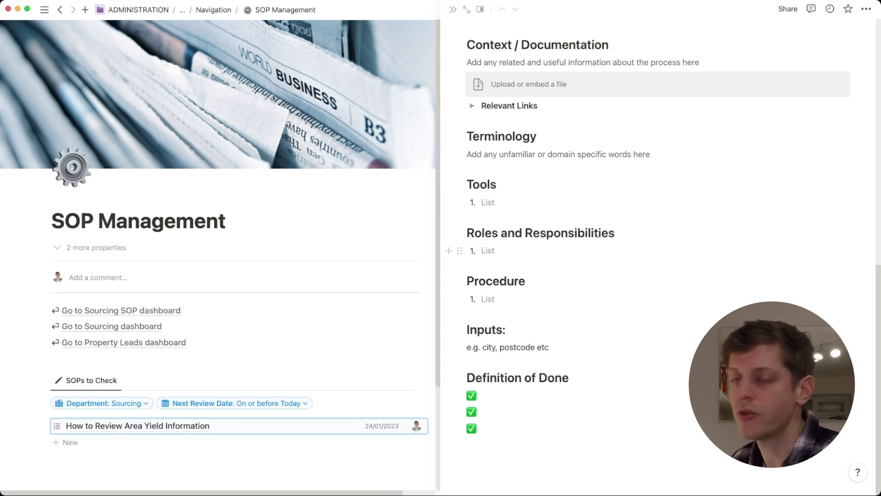
scroll(656, 257, "up", 10)
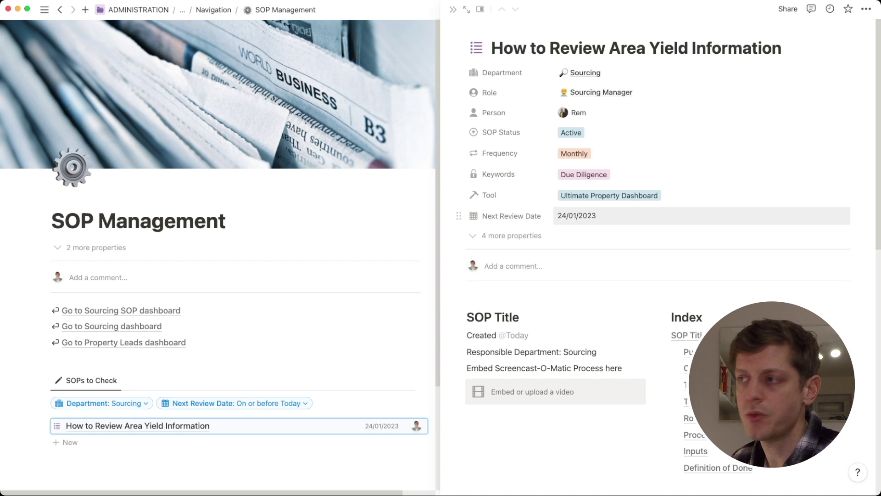
left_click(577, 216)
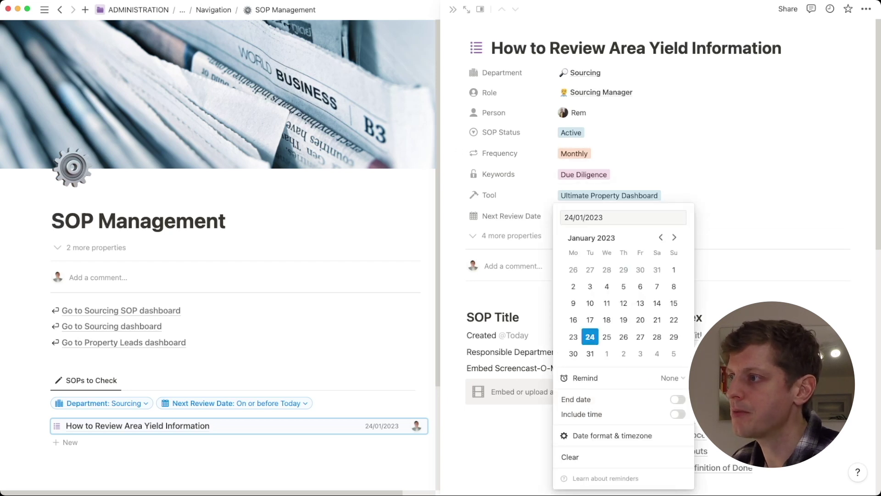
left_click(674, 237)
left_click(675, 238)
left_click(675, 237)
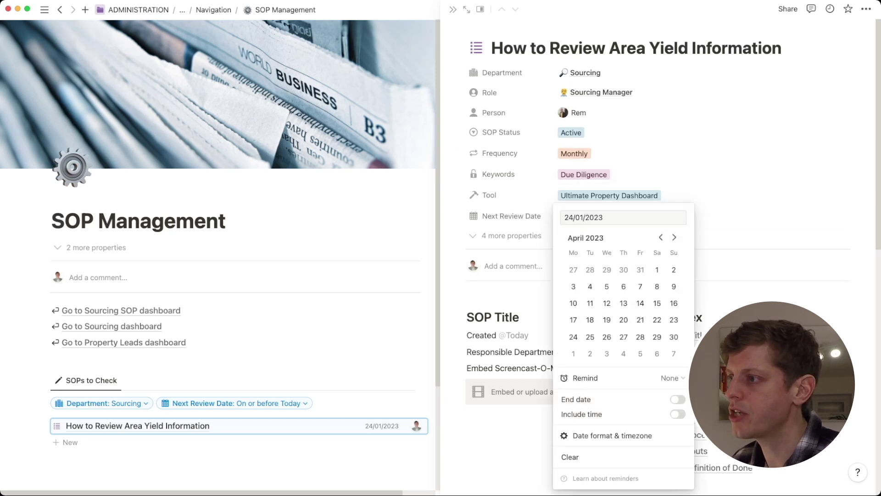
left_click(574, 336)
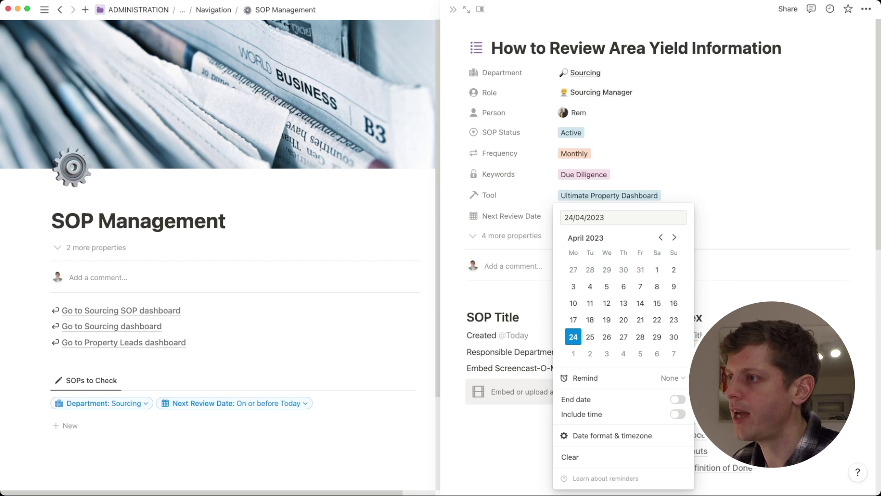
key("Escape")
key("Escape")
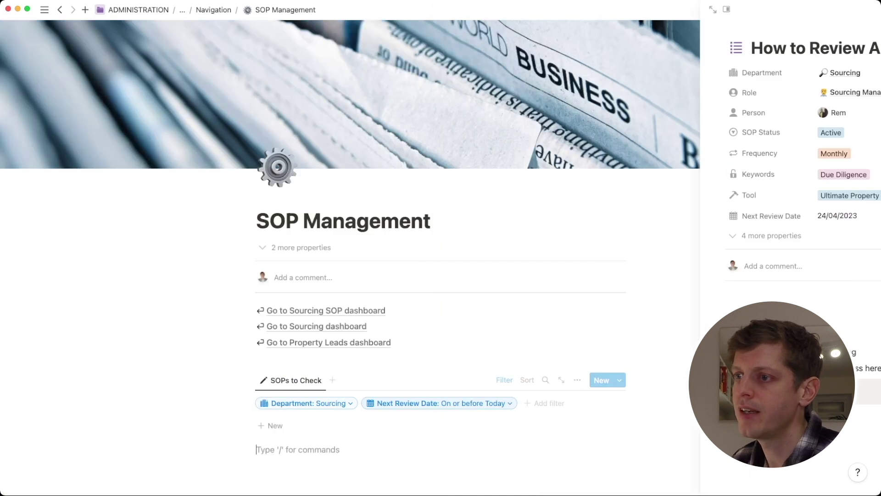